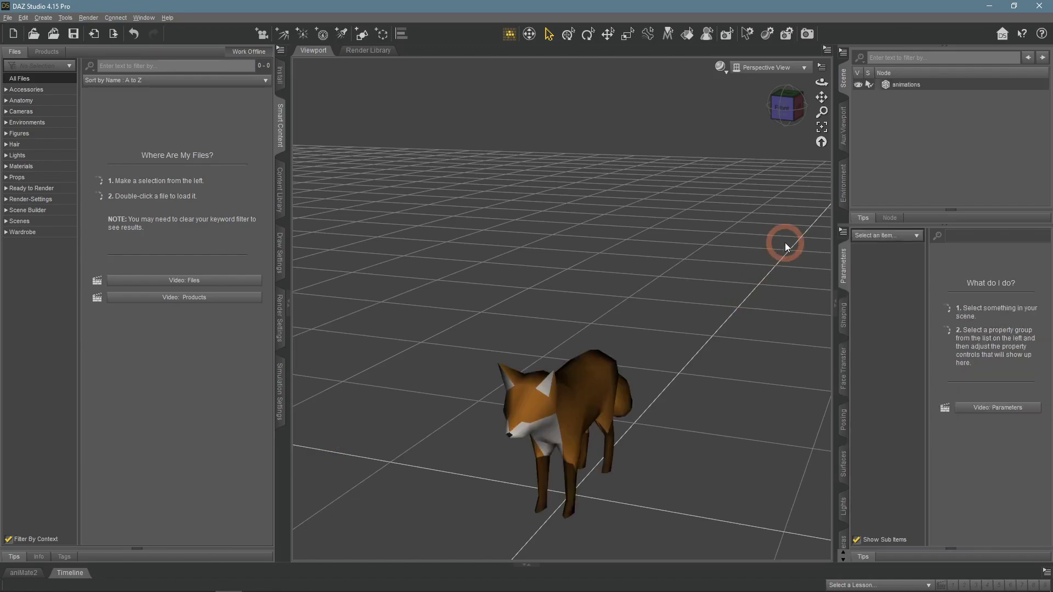
- Pan and orbit the viewport to inspect the loaded textured low-poly fox from different sides
left_click_drag(821, 99, 821, 82)
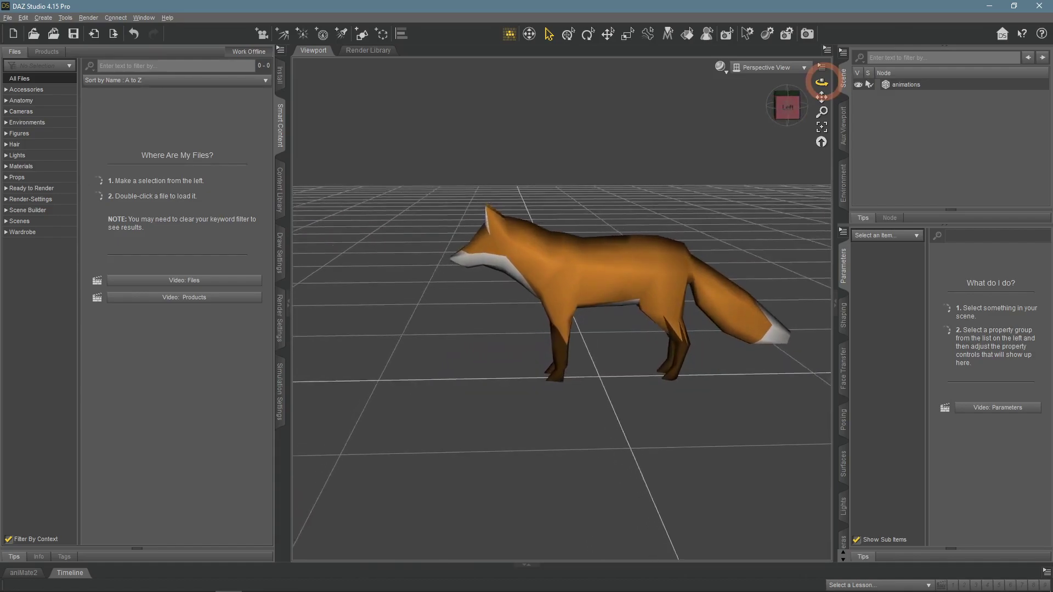
left_click_drag(821, 81, 821, 81)
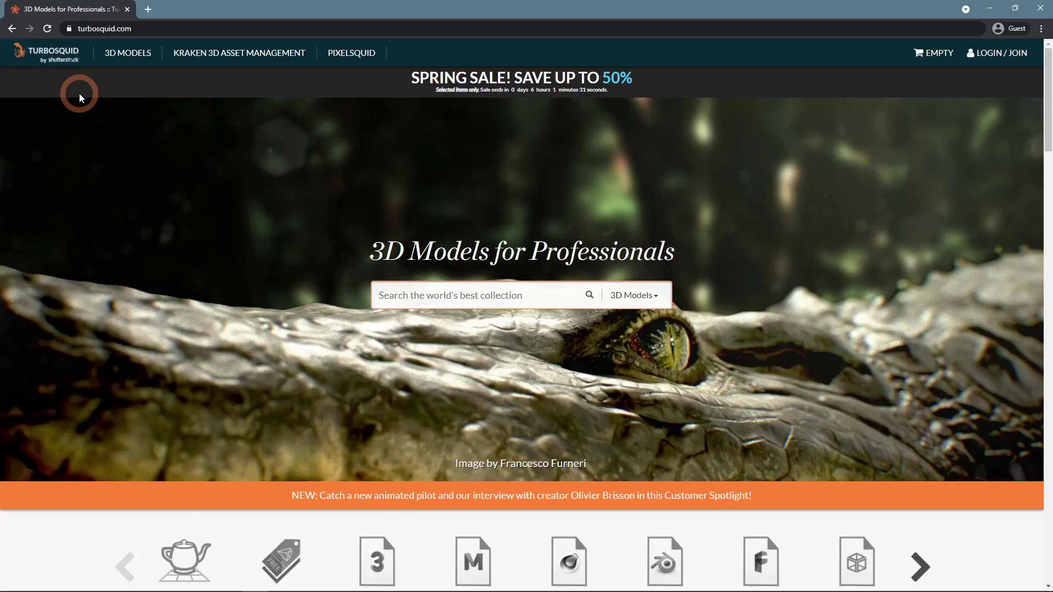
- Scroll through TurboSquid's Free FBX Models listing and briefly highlight its FBX Models heading
scroll(79, 97, "down", 1)
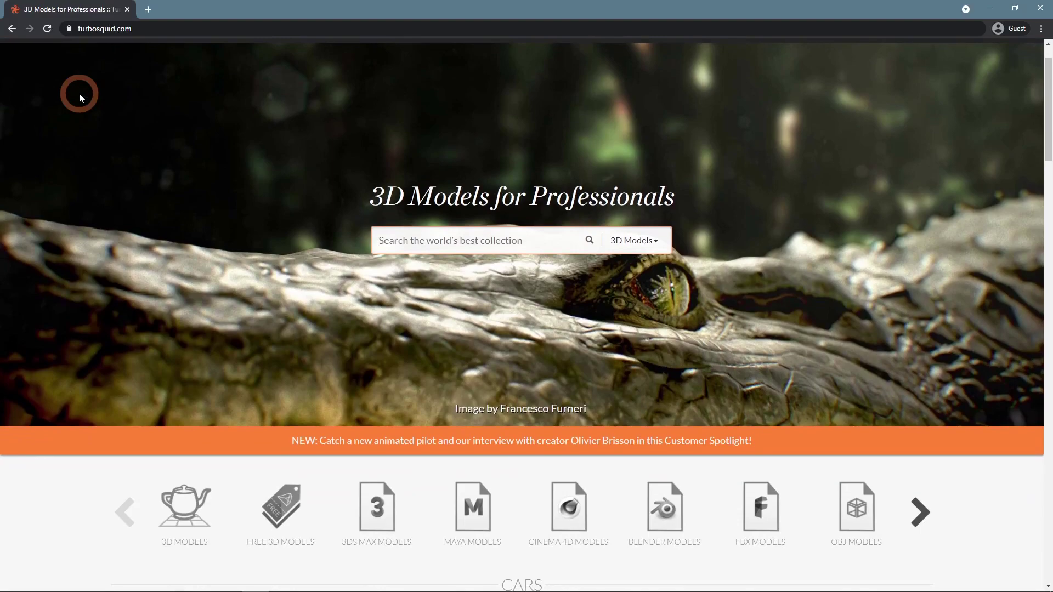
scroll(80, 97, "down", 6)
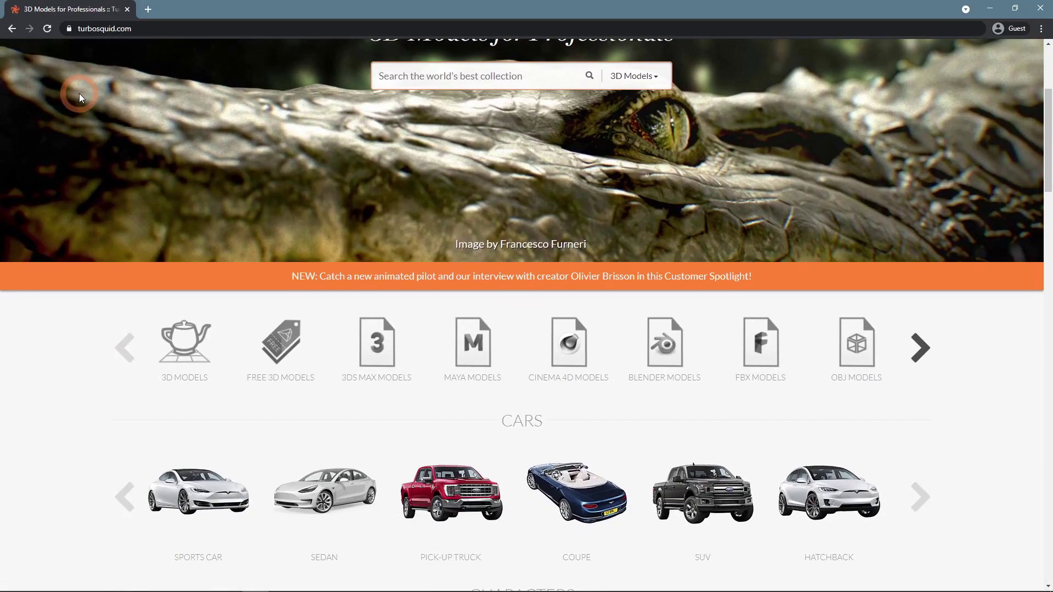
scroll(79, 97, "down", 2)
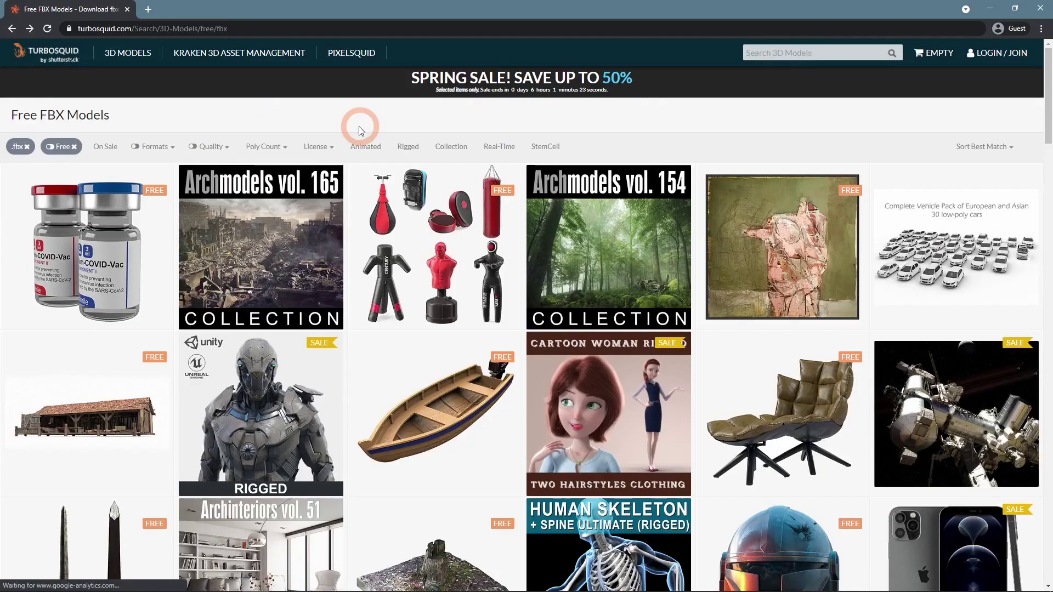
left_click_drag(107, 116, 48, 120)
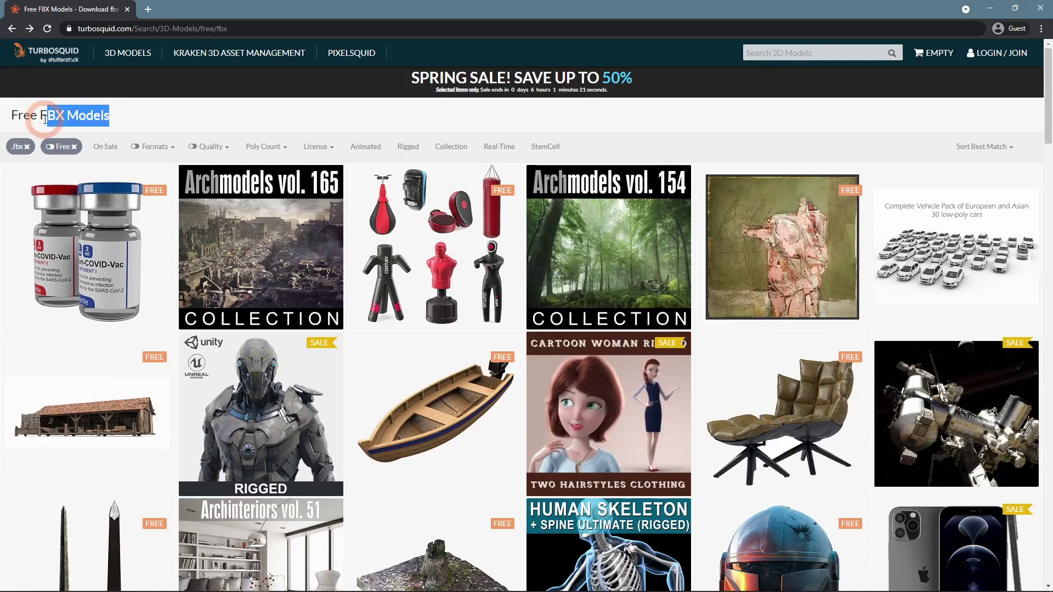
left_click(153, 123)
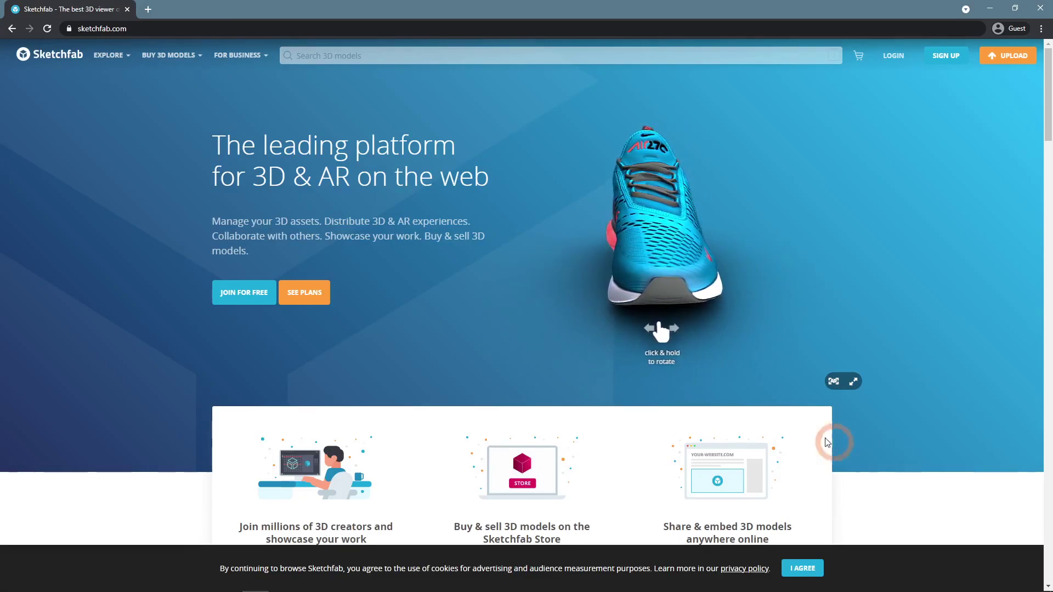
- Orbit the Sketchfab viewer and play, then pause, the Low poly fox animation
left_click_drag(649, 281, 781, 288)
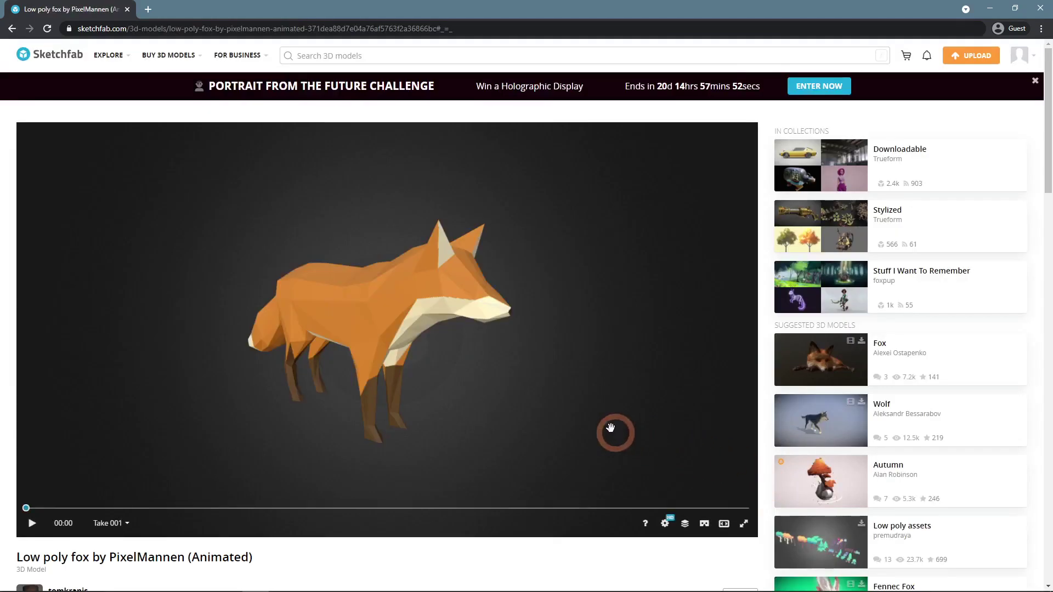
mouse_move(552, 404)
left_mouse_down()
mouse_move(597, 400)
mouse_move(411, 414)
mouse_move(538, 411)
left_mouse_up()
left_click(32, 522)
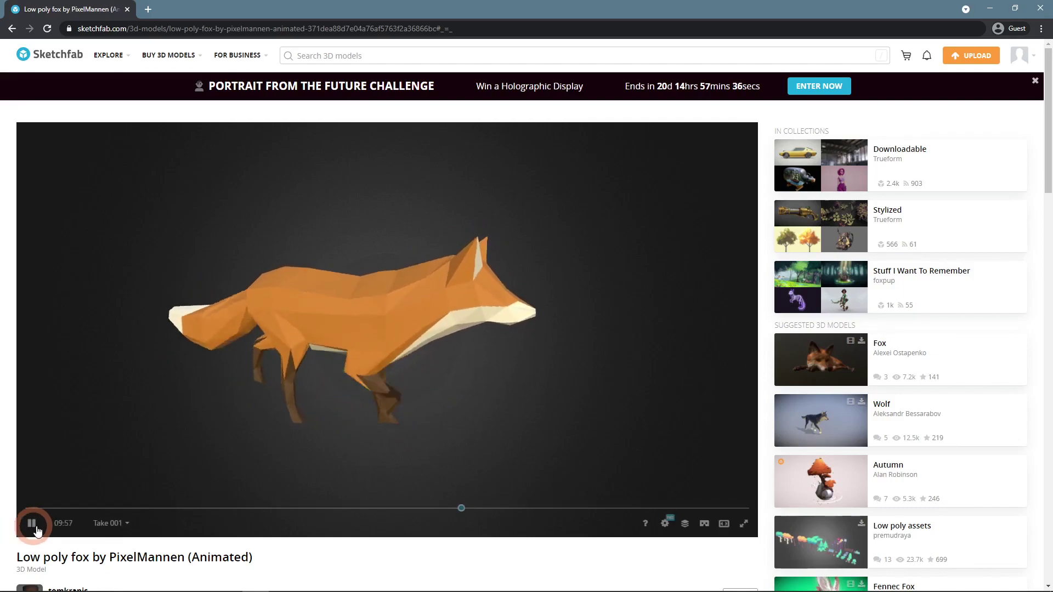
left_click(32, 525)
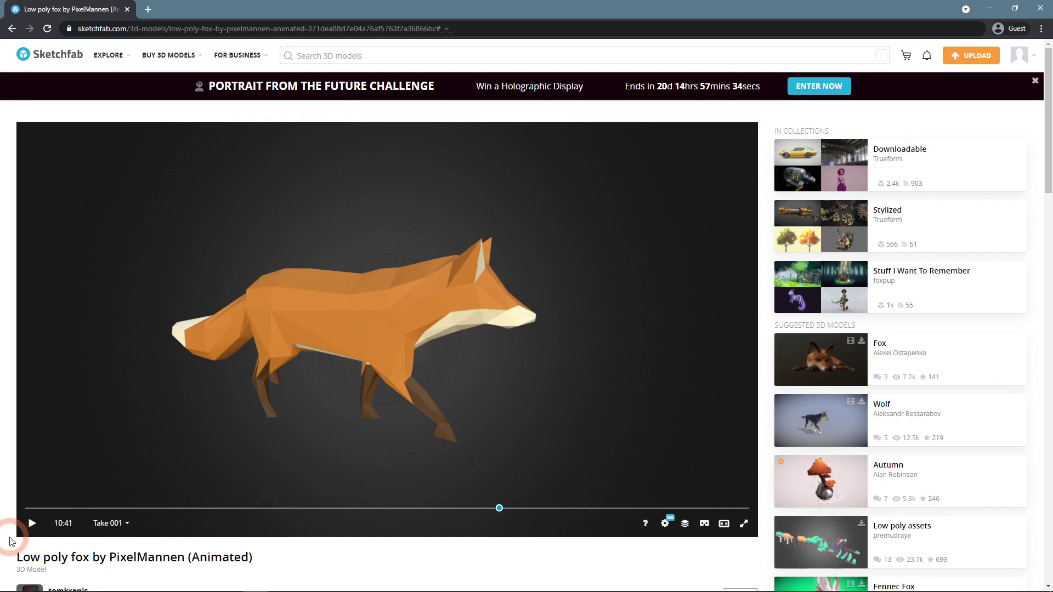
scroll(11, 540, "down", 4)
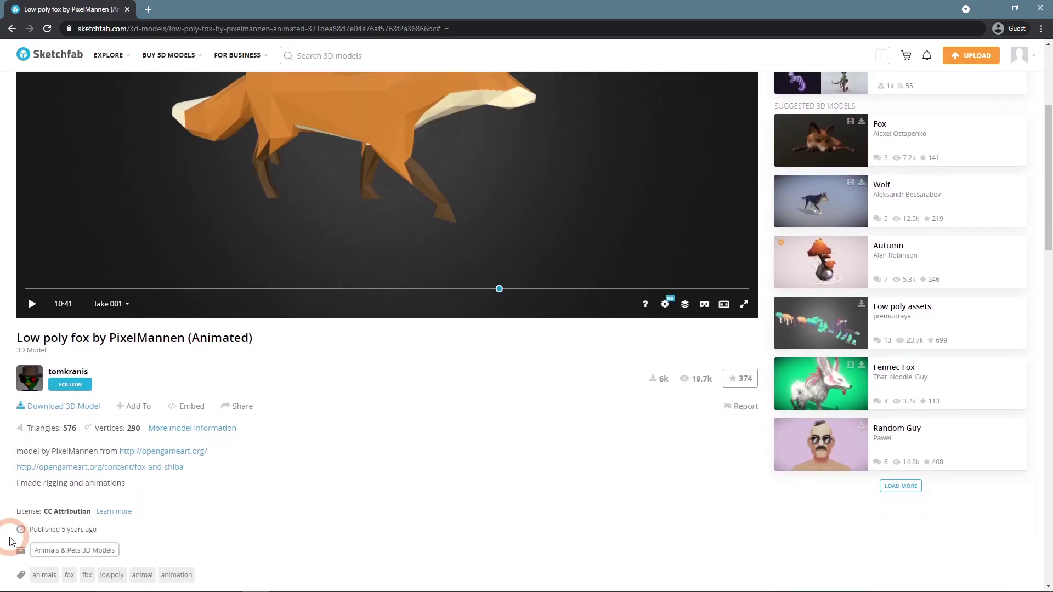
- Download the fox's Original format (fbx) zip and show it in its Fox folder
left_click(62, 406)
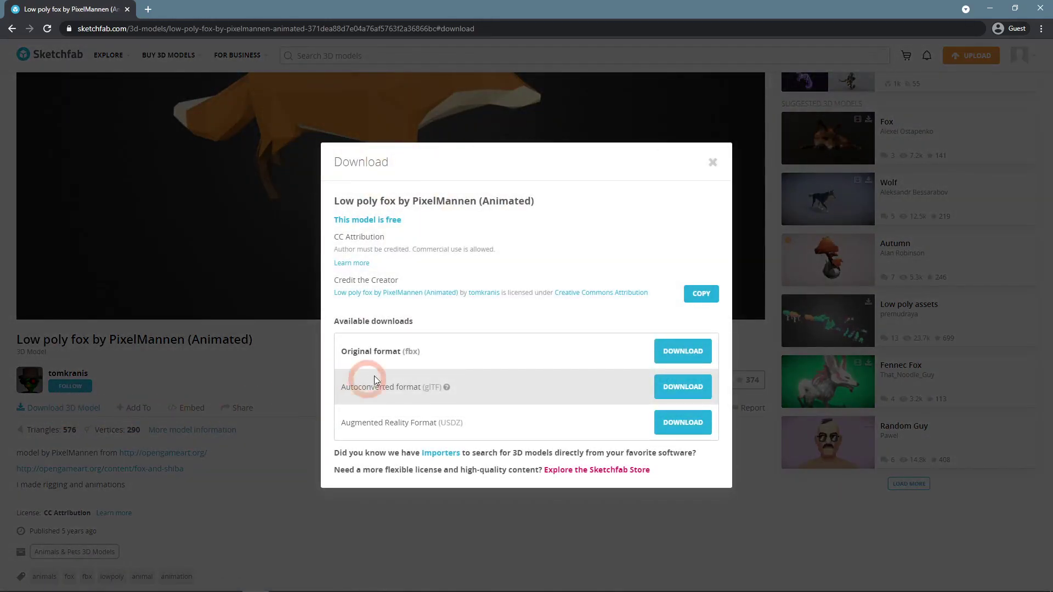
double_click(408, 352)
left_click(701, 357)
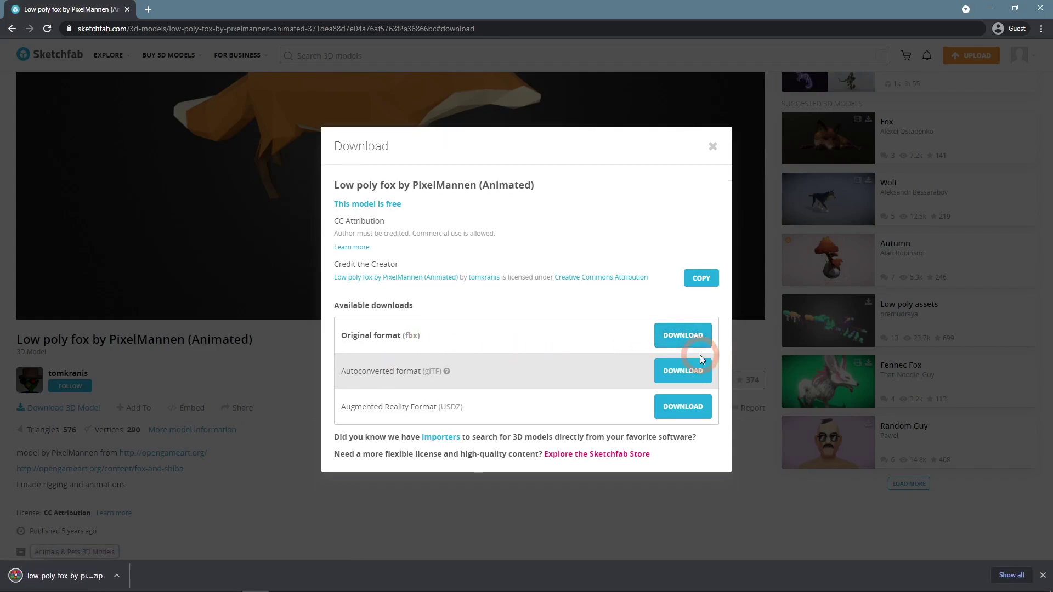
left_click(734, 370)
left_click(300, 536)
left_click(141, 571)
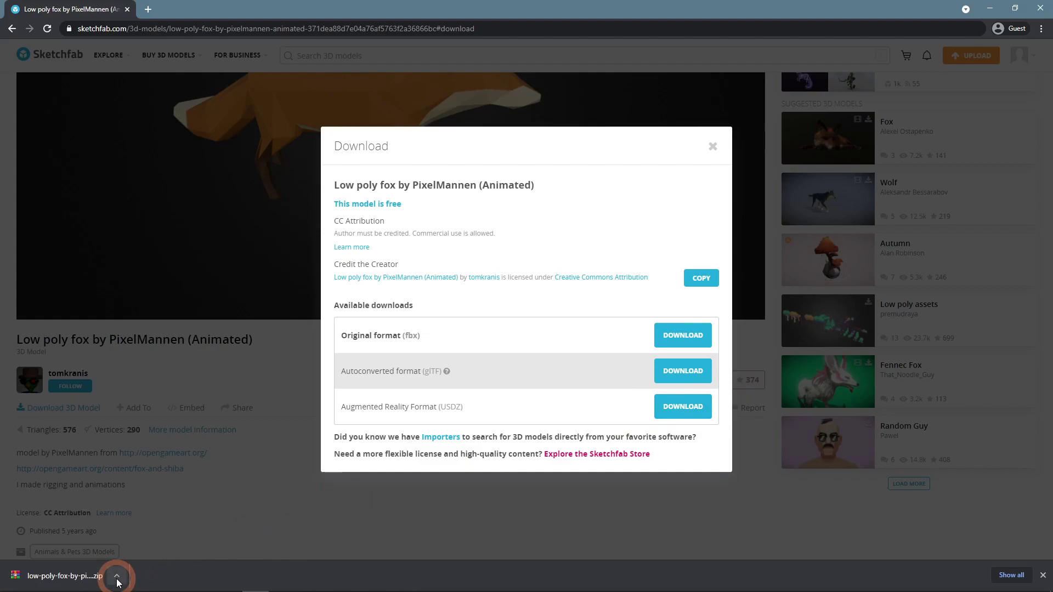
- Extract the downloaded fox zip into the Fox folder with Extract Here
left_click(154, 539)
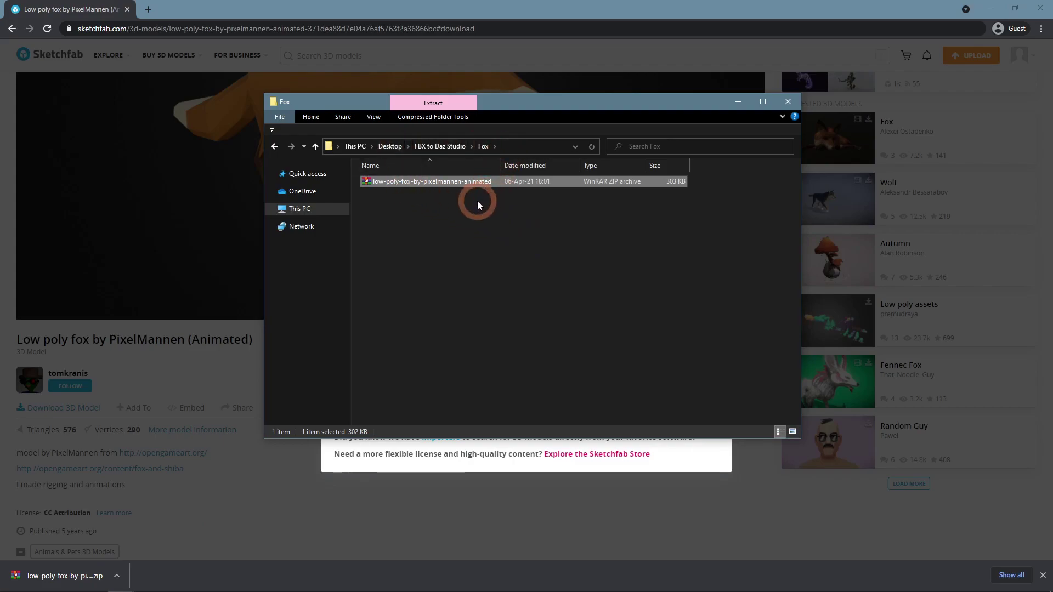
right_click(410, 183)
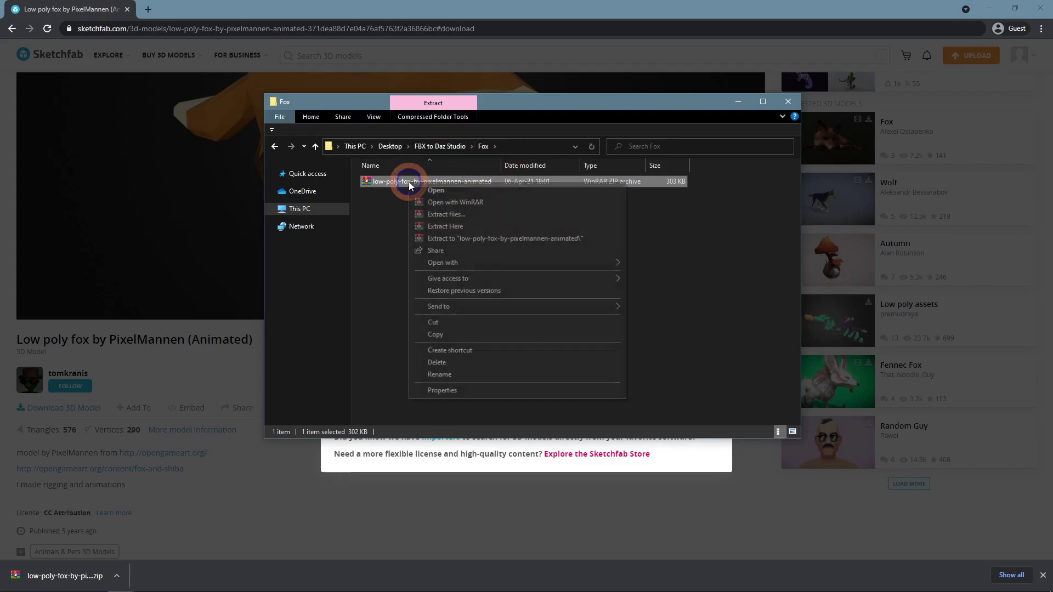
left_click(472, 224)
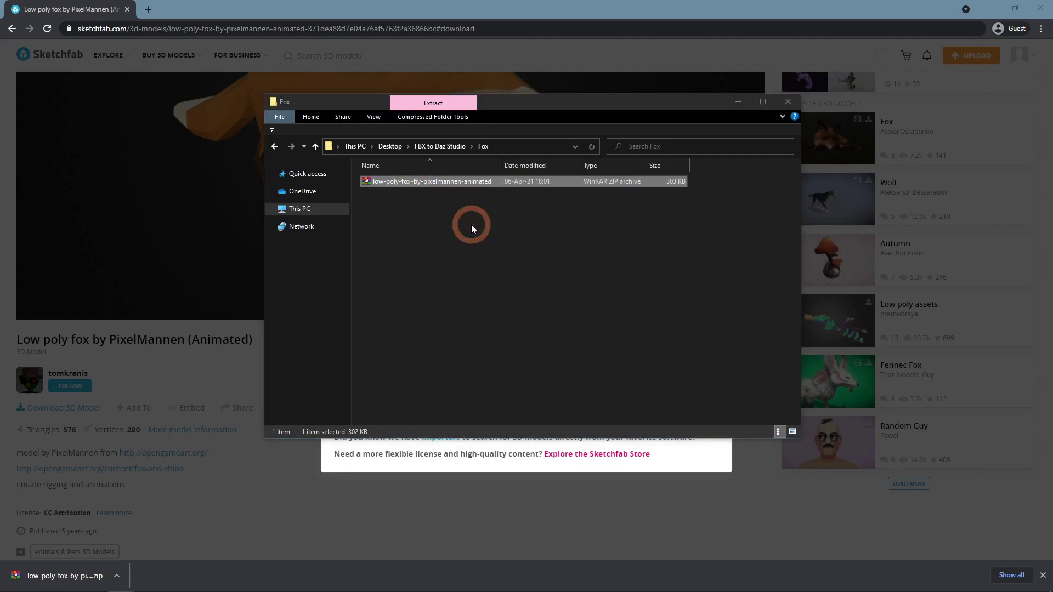
left_click(409, 196)
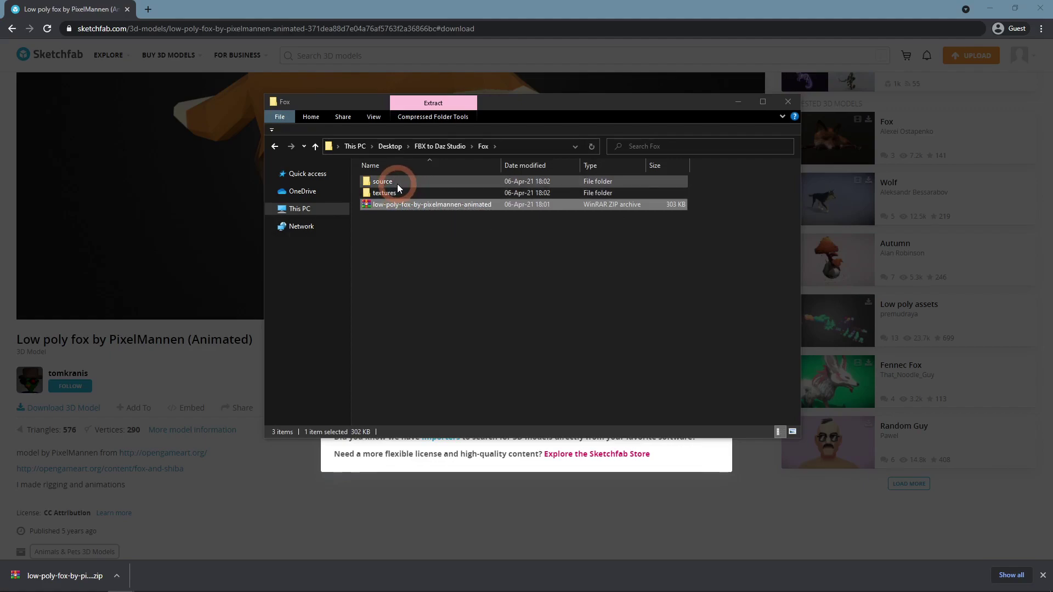
- In the source folder, extract the inner zip to get animations.FBX and the texture PNG
double_click(397, 184)
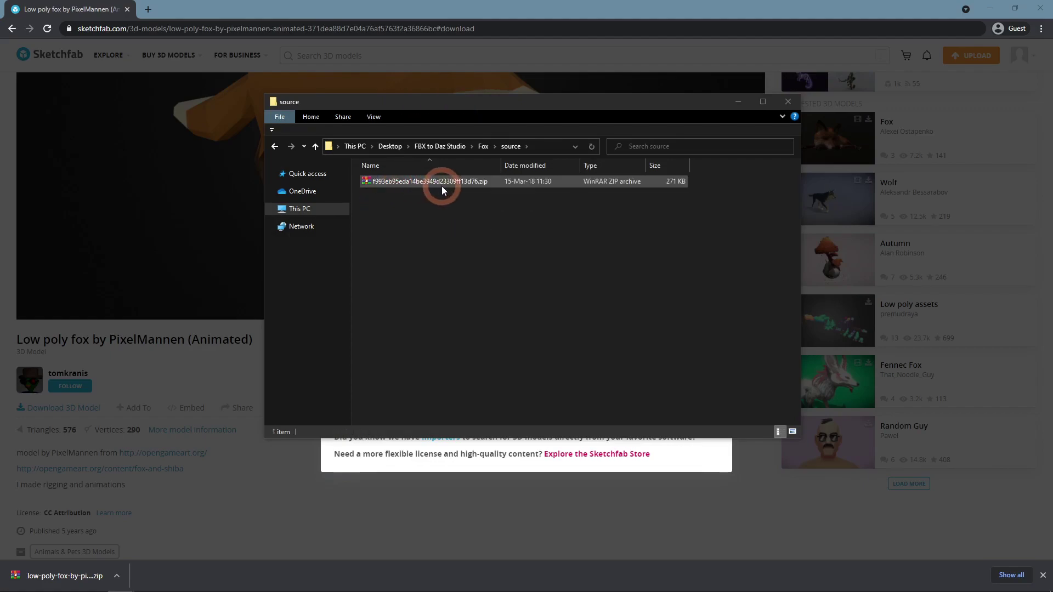
left_click(414, 185)
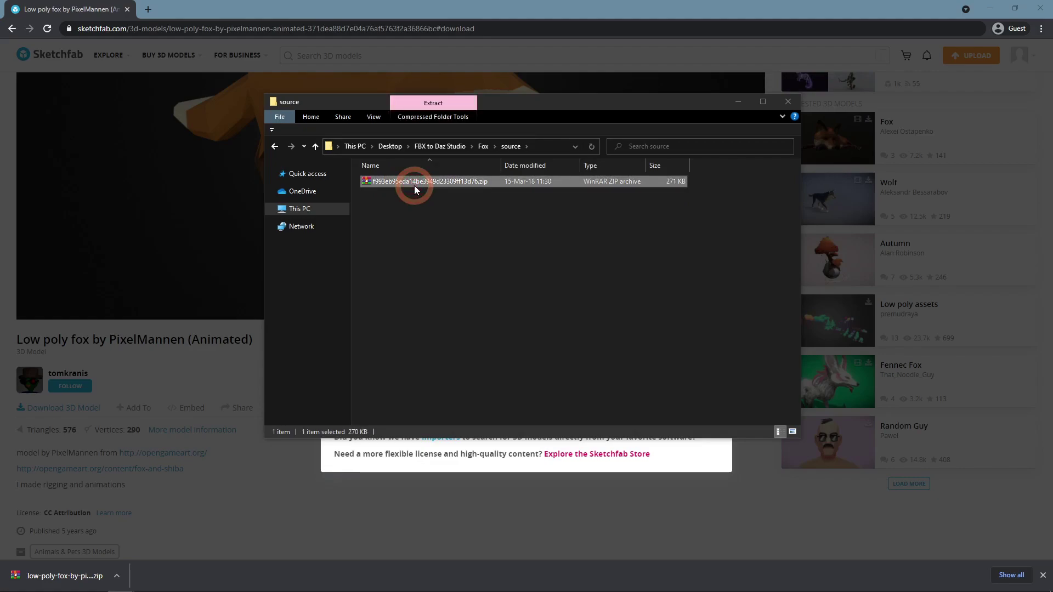
right_click(410, 181)
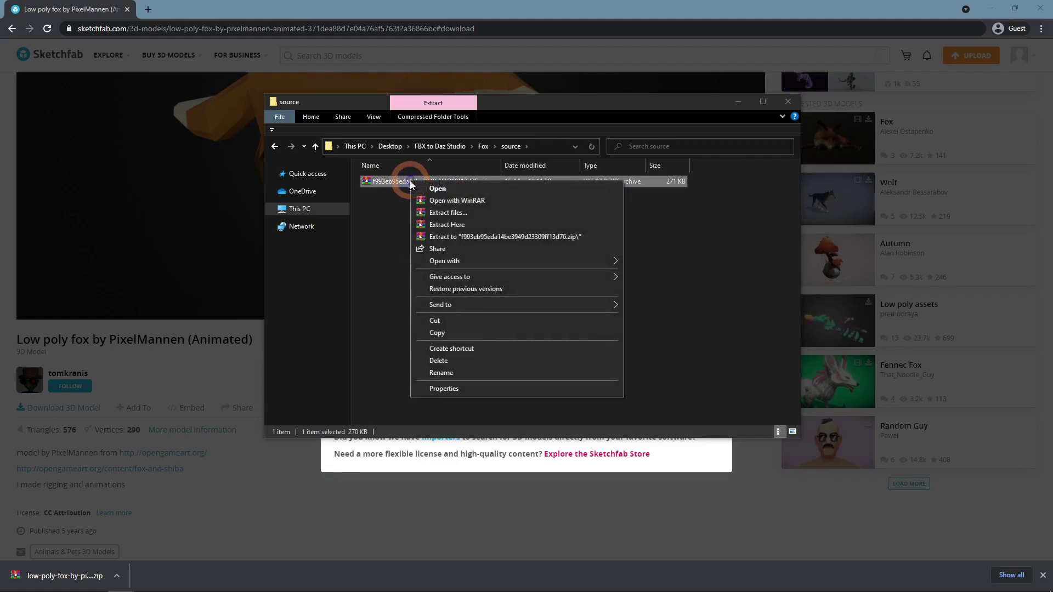
left_click(444, 226)
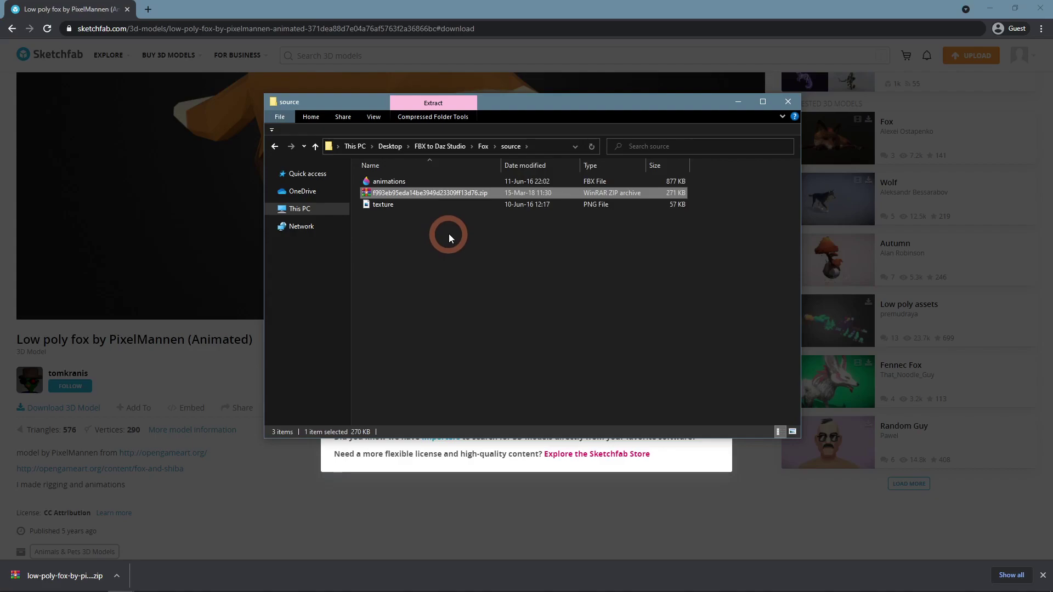
left_click(394, 183)
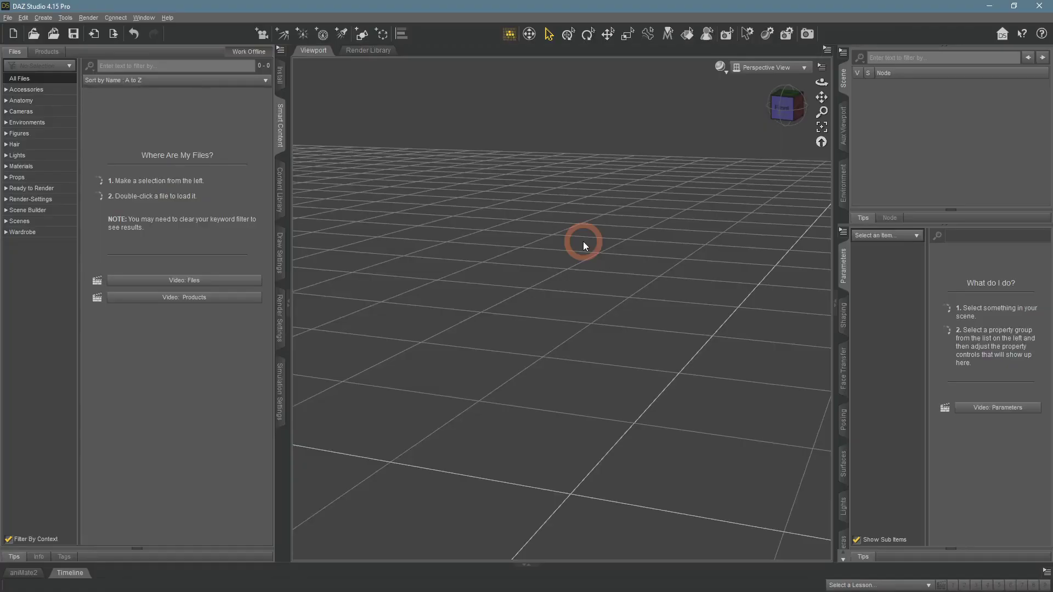
- Start a File > Import and browse to FBX to Daz Studio > Fox > source
left_click(8, 19)
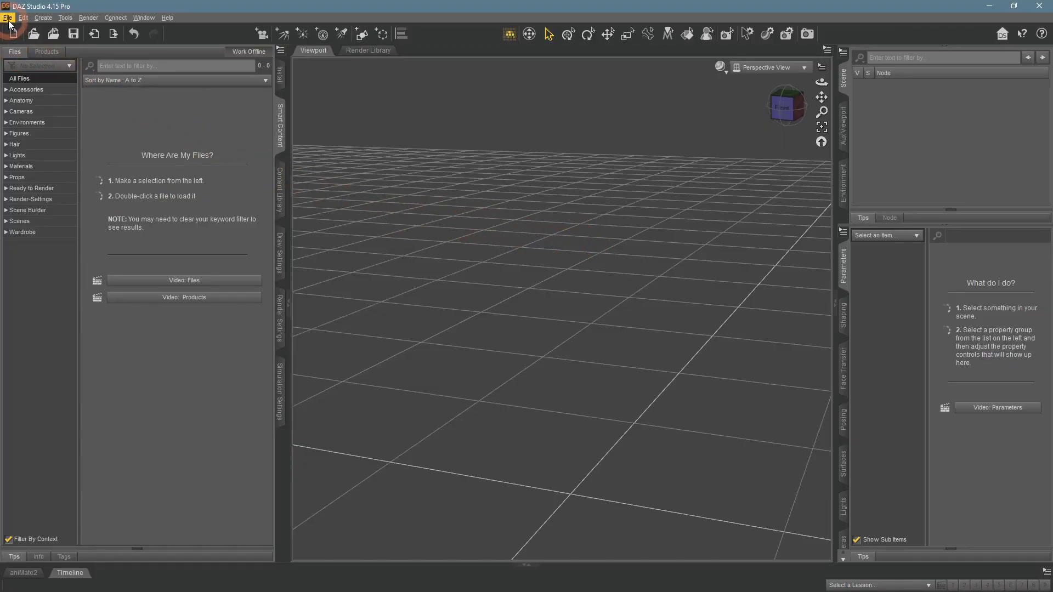
left_click(51, 134)
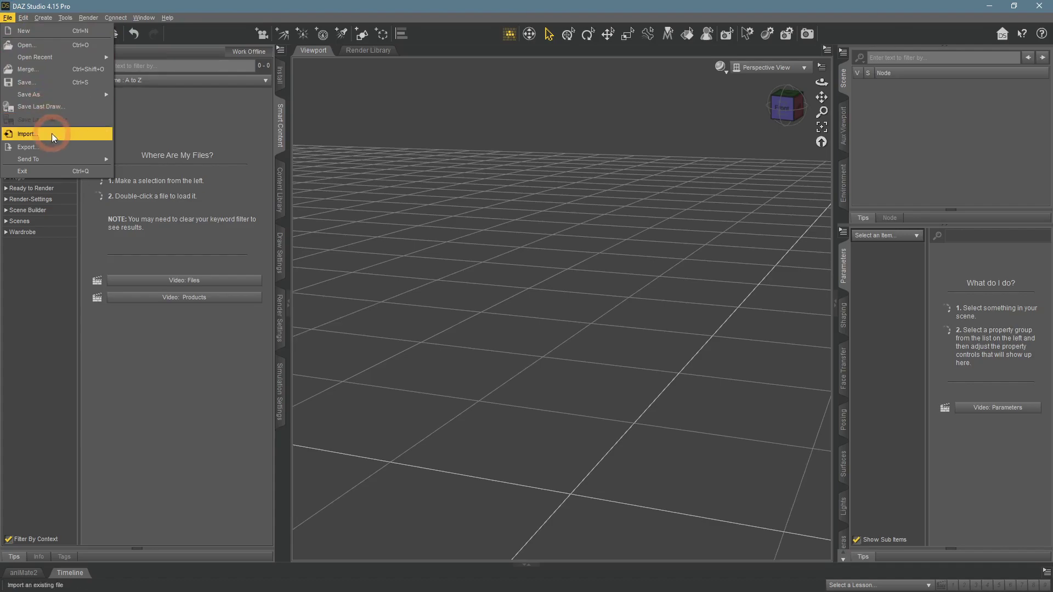
left_click(125, 121)
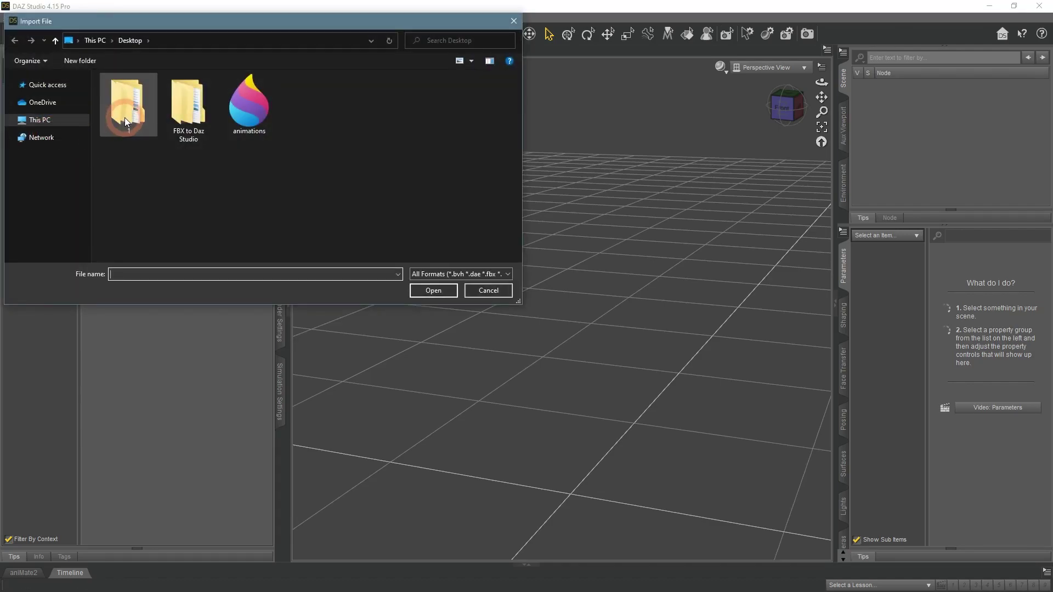
double_click(185, 118)
left_click(102, 41)
double_click(126, 91)
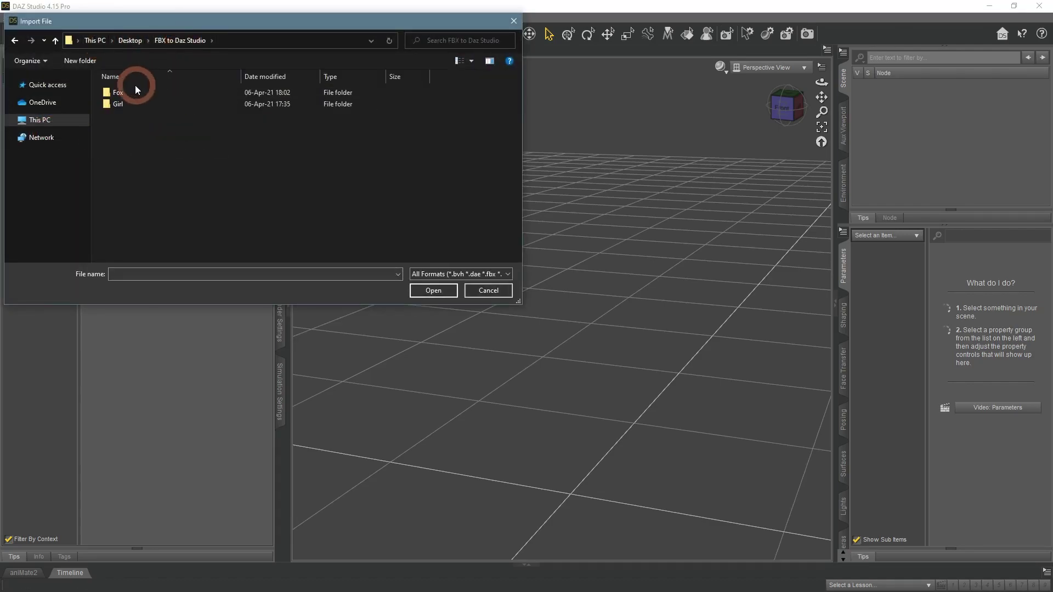
double_click(129, 92)
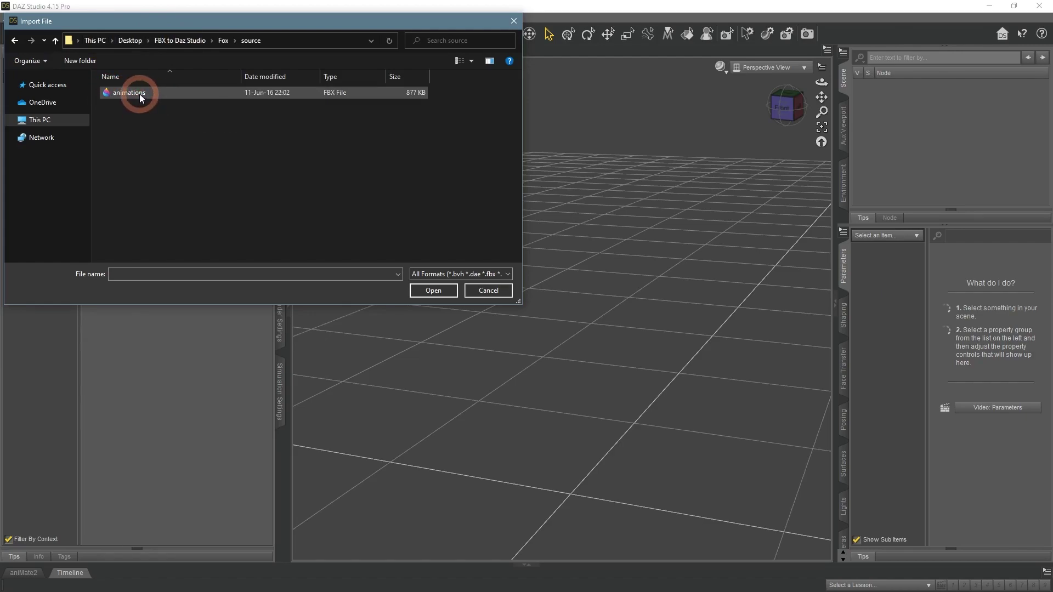
- Import animations.FBX with Take 001 chosen in the FBX Import Options
double_click(140, 95)
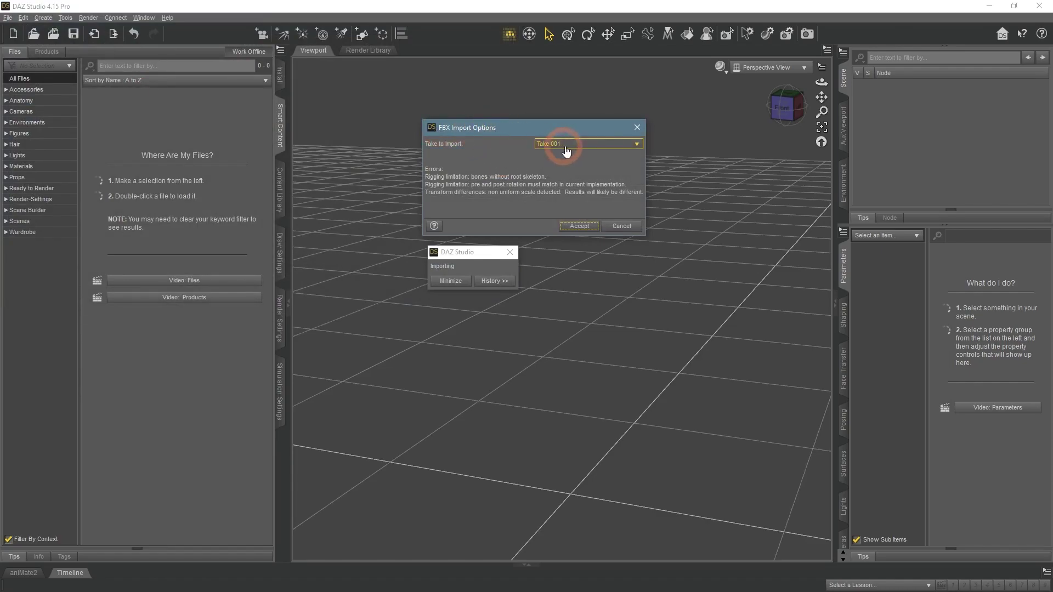
left_click(586, 145)
left_click(586, 147)
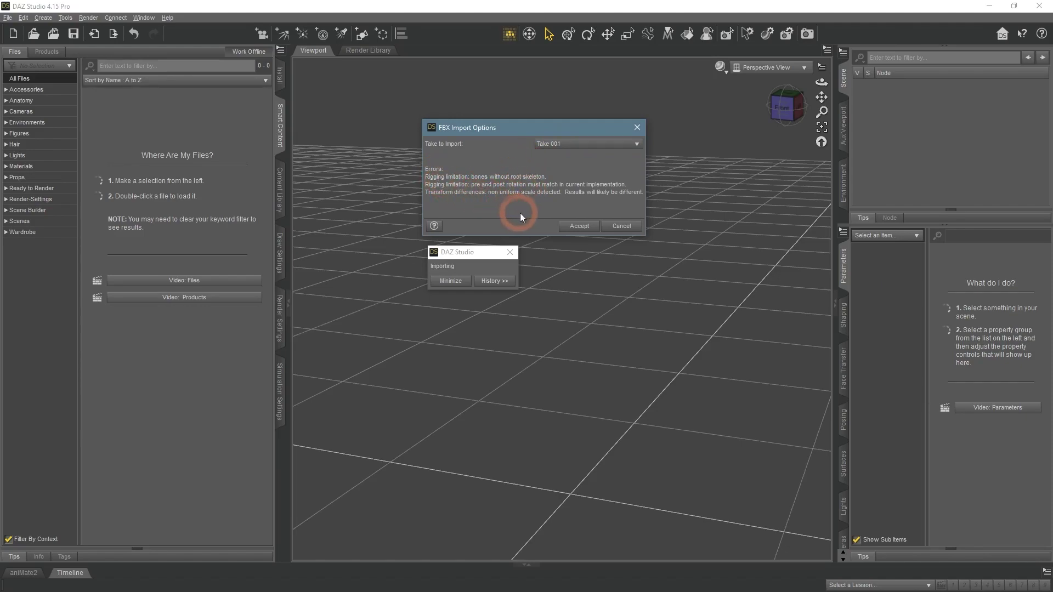
- Accept the import, play the distorted fox1 animation on the Timeline, then import animations.FBX into Blender
left_click(580, 227)
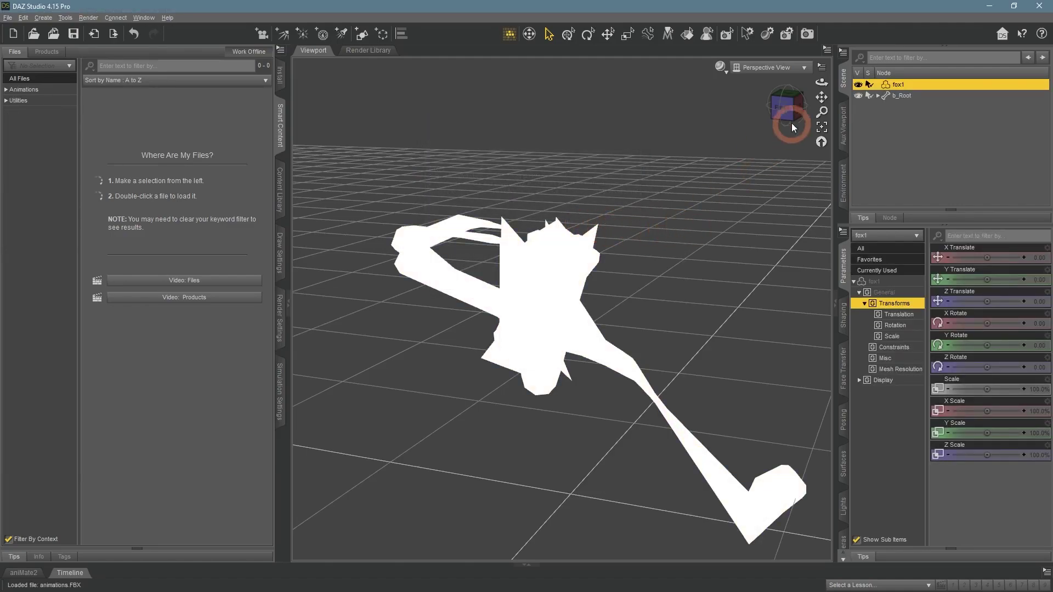
mouse_move(821, 82)
left_mouse_down()
mouse_move(822, 98)
mouse_move(821, 83)
left_mouse_up()
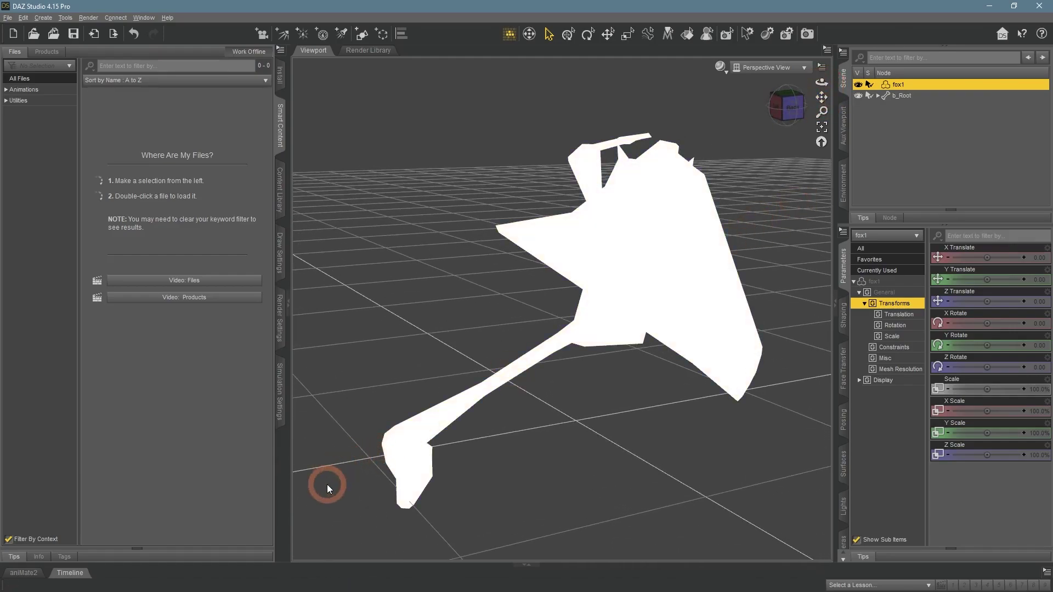
left_click(70, 571)
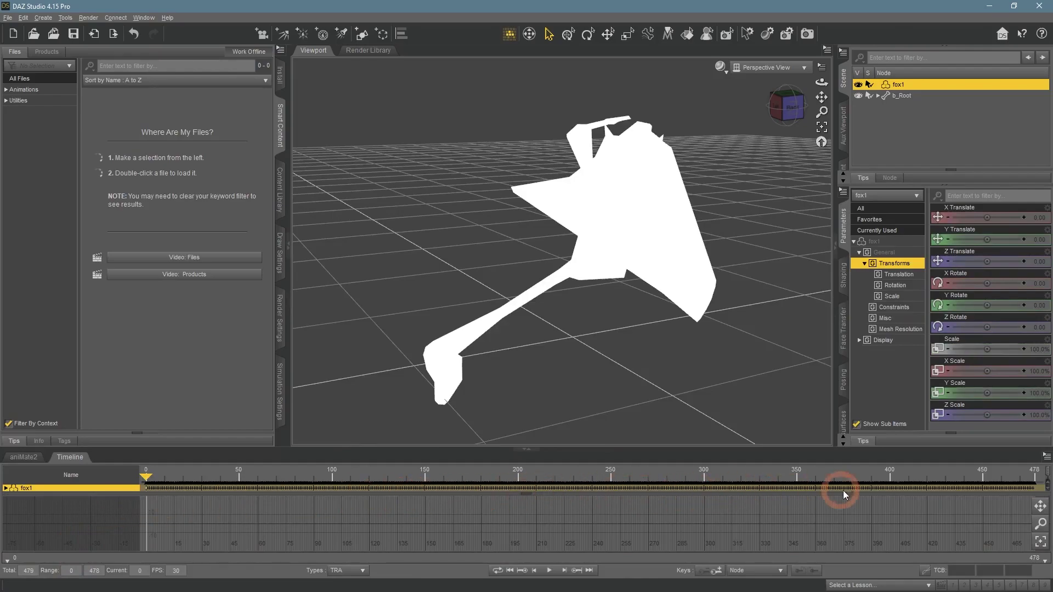
left_click(548, 571)
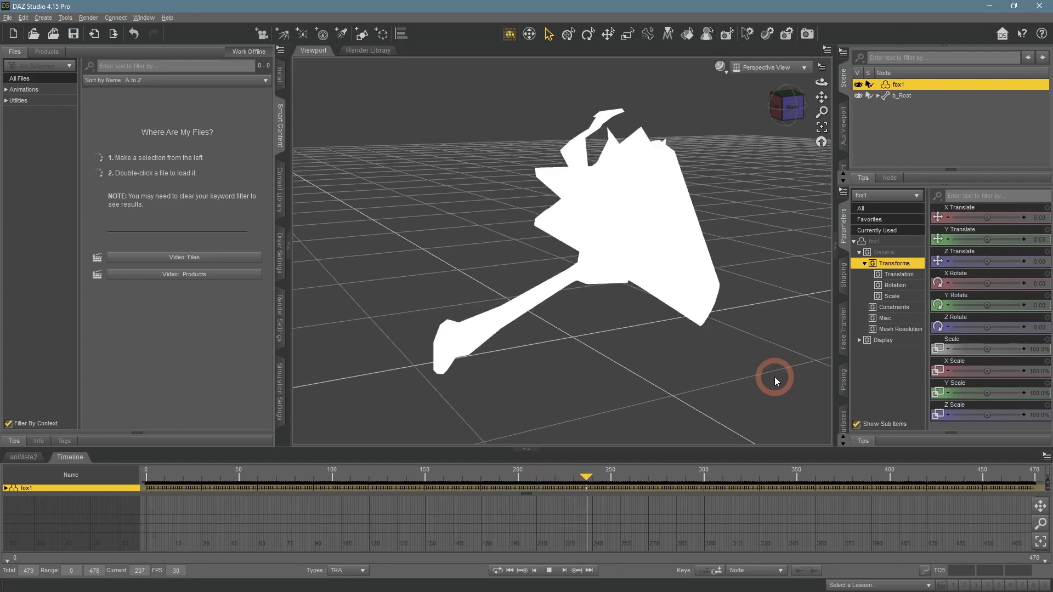
left_click_drag(819, 82, 607, 389)
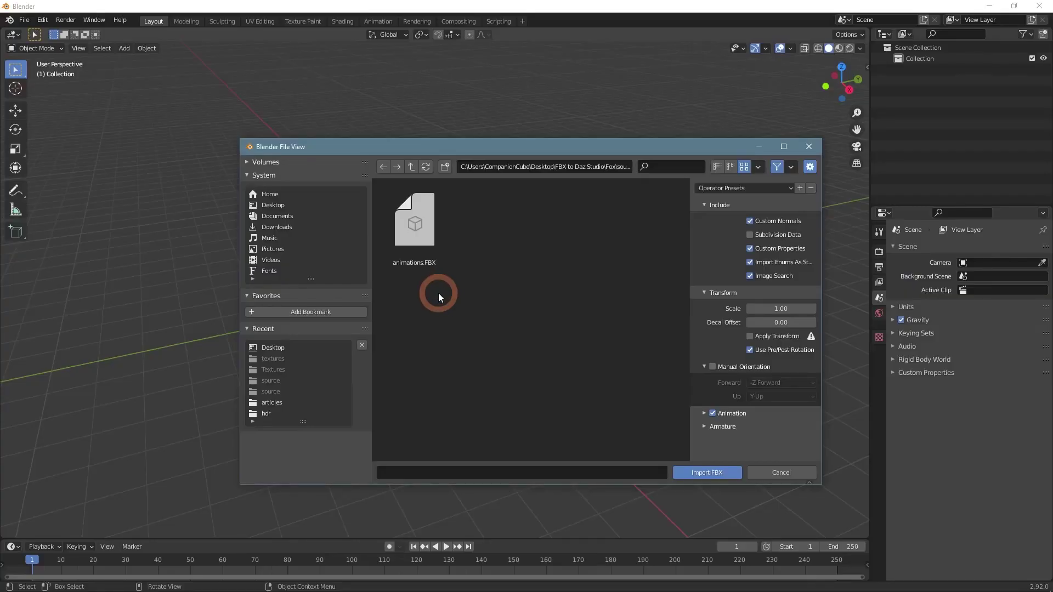
left_click(420, 246)
left_click(716, 472)
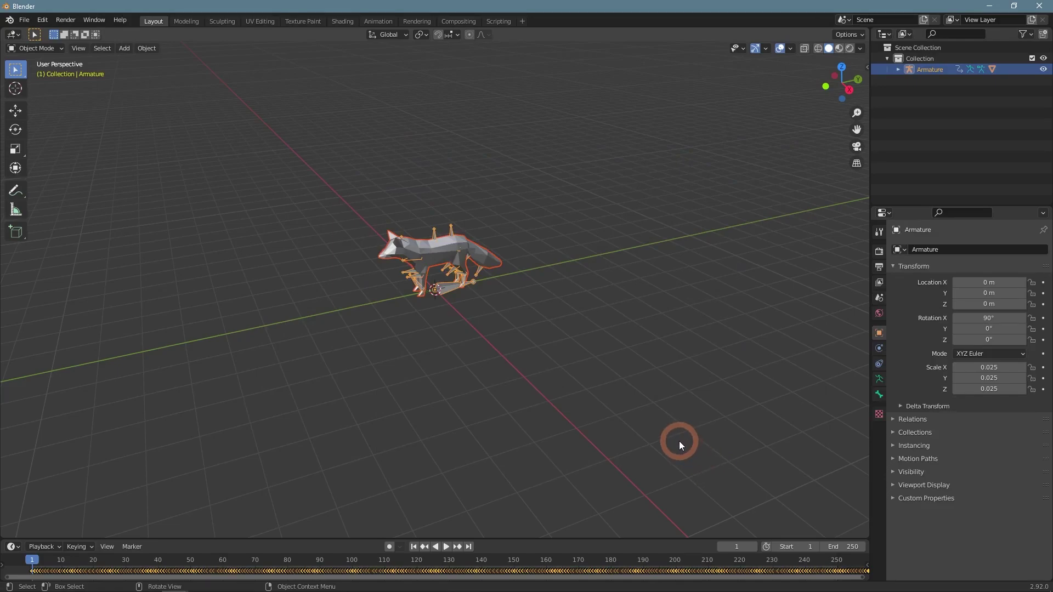
- View the Blender fox in Material Preview, play its animation, and hide viewport overlays
scroll(679, 440, "up", 5)
middle_click_drag(584, 419, 608, 394)
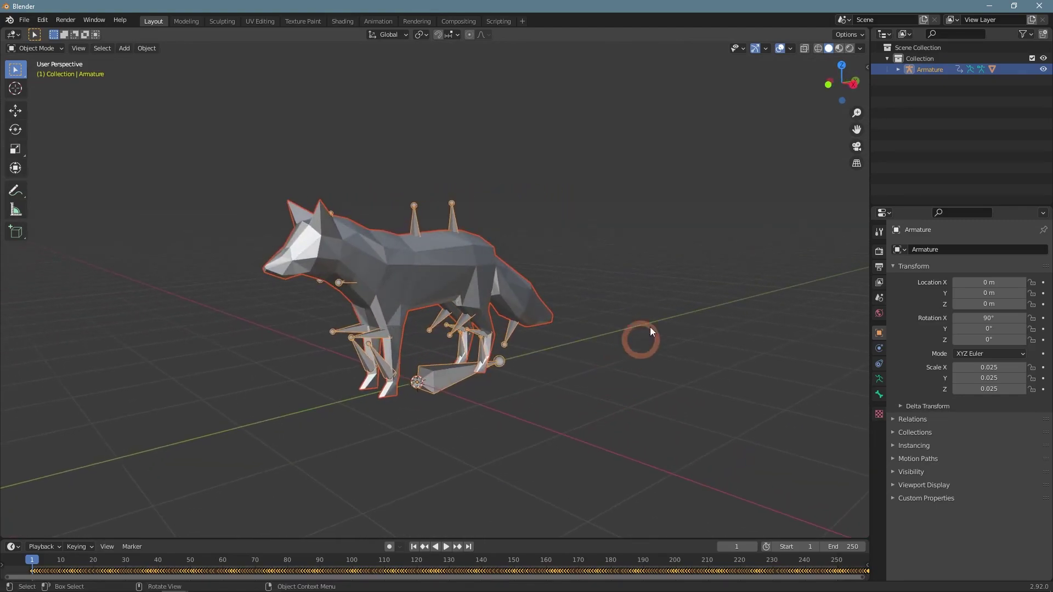
left_click(839, 48)
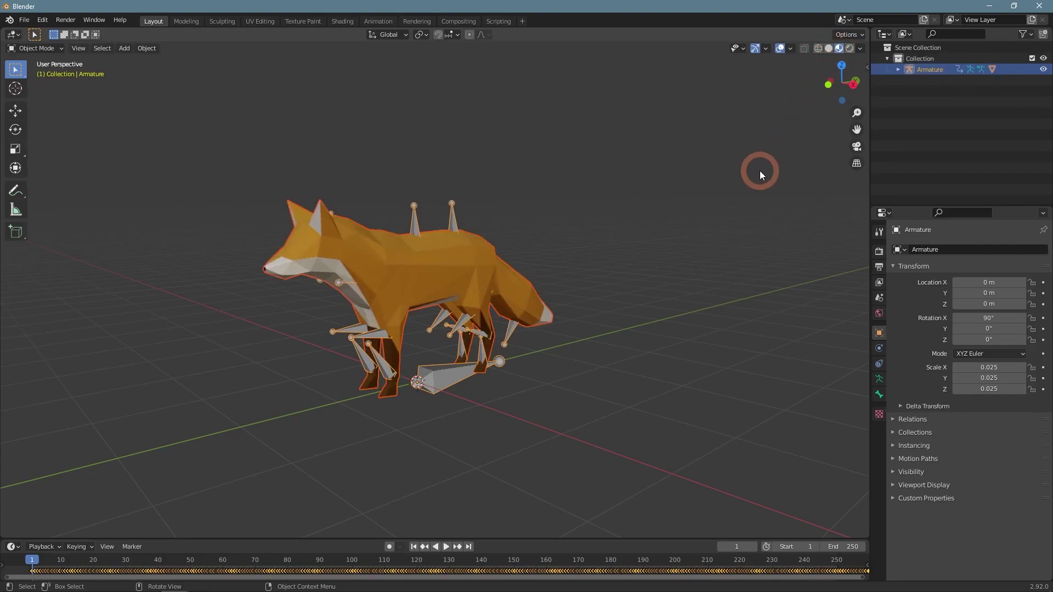
middle_click_drag(666, 220, 787, 261)
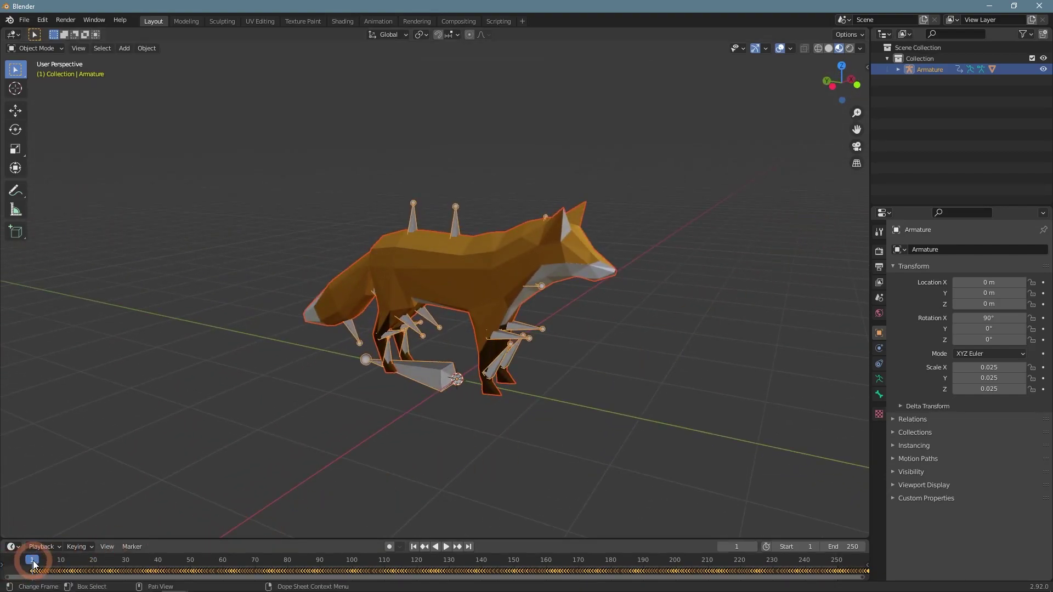
left_click(446, 547)
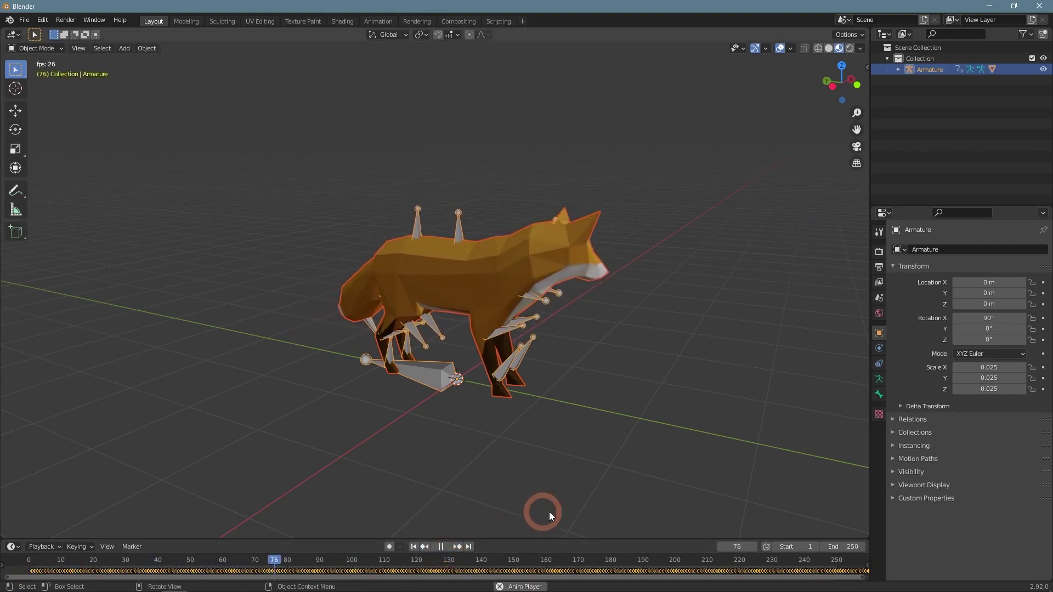
left_click(781, 49)
mouse_move(769, 189)
middle_mouse_down()
mouse_move(736, 197)
mouse_move(700, 187)
mouse_move(742, 189)
middle_mouse_up()
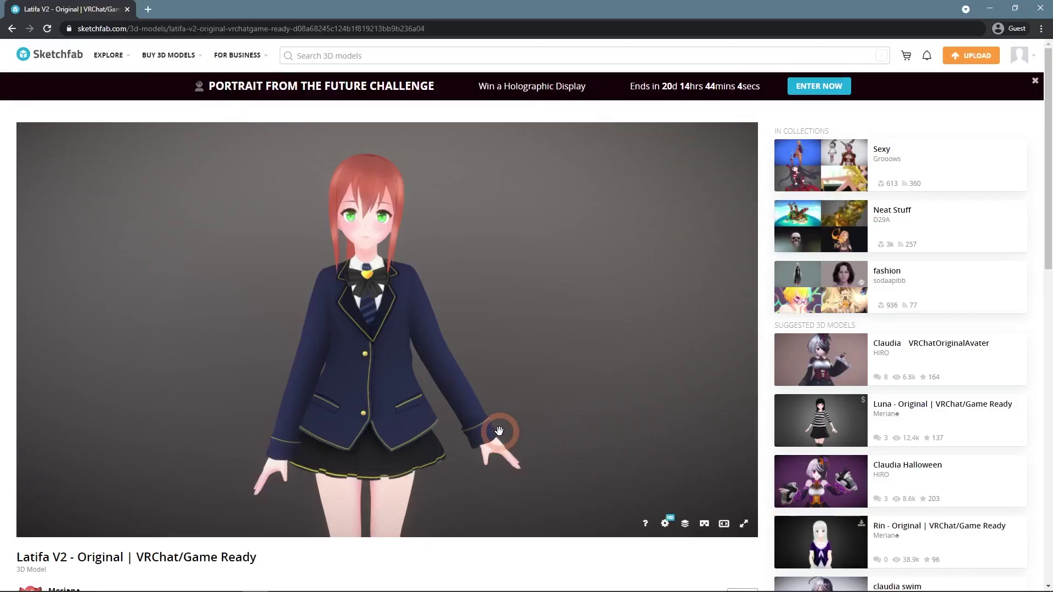
- Download the Latifa V2 model's Original format (fbx) zip and close the download dialog
mouse_move(498, 433)
left_mouse_down()
mouse_move(565, 440)
mouse_move(407, 461)
mouse_move(435, 347)
mouse_move(435, 433)
mouse_move(527, 417)
left_mouse_up()
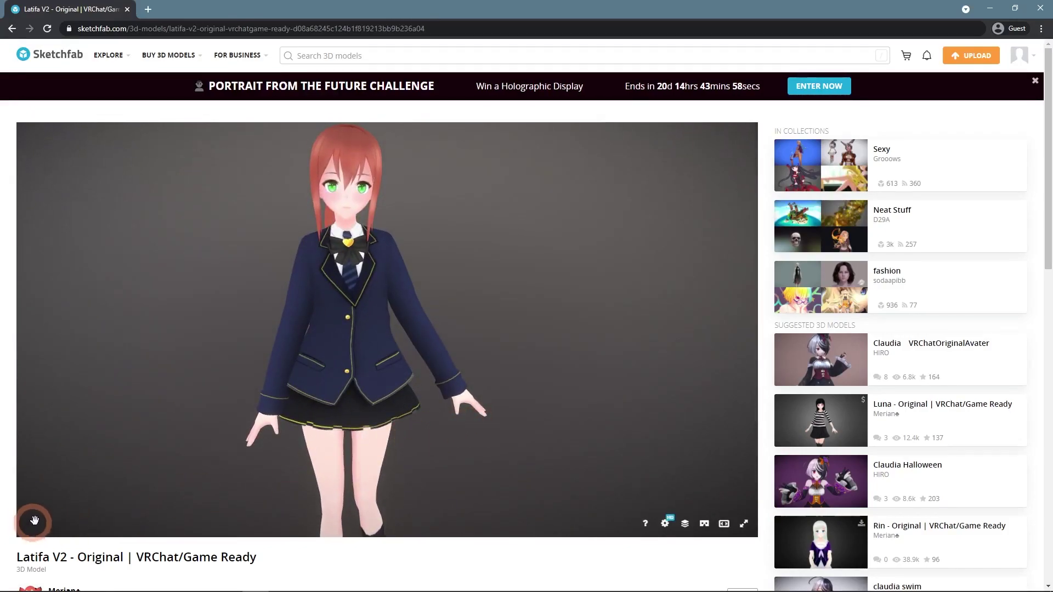
scroll(534, 573, "down", 3)
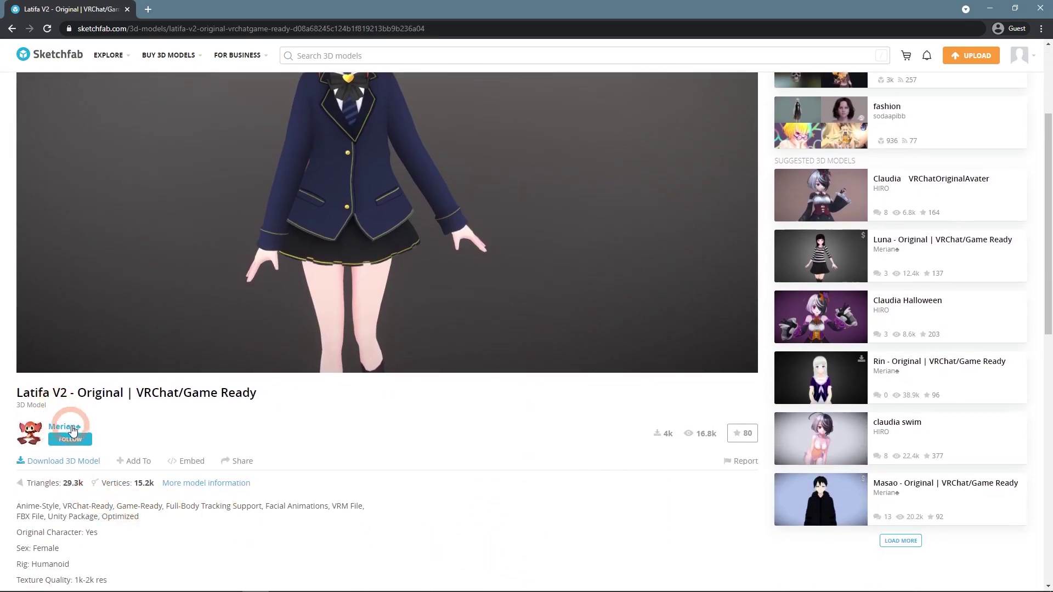
left_click(70, 464)
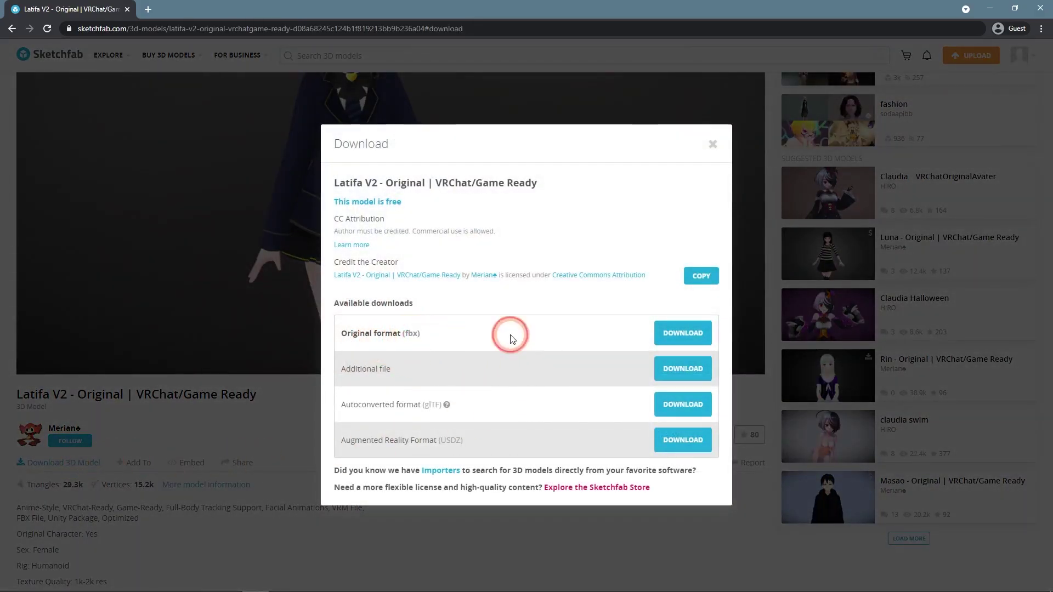
left_click(700, 335)
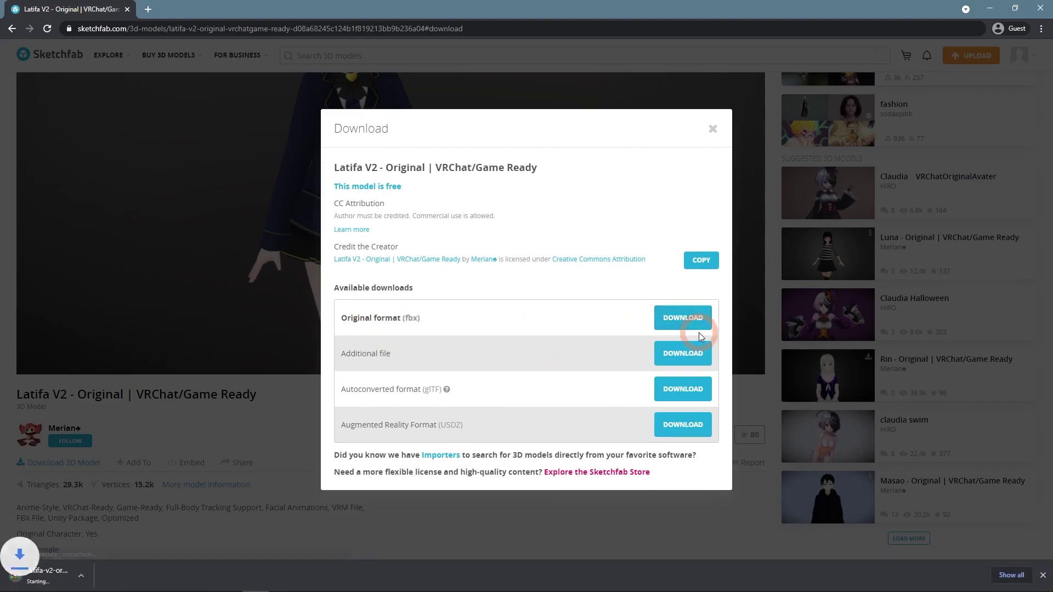
left_click(713, 130)
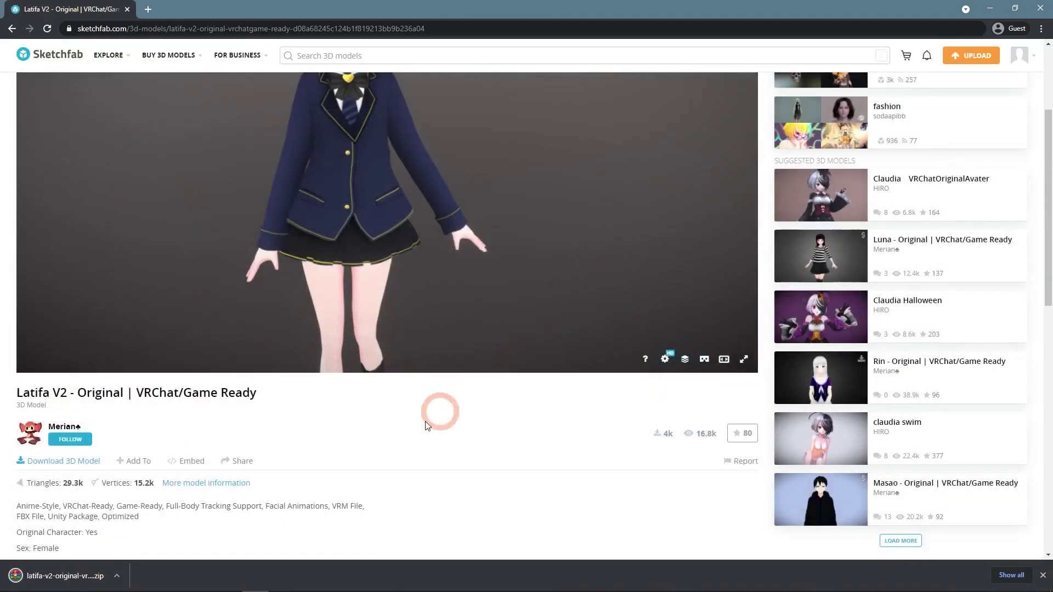
- Extract the Latifa zip into the Girl folder, replacing existing files, and open source
left_click(117, 576)
left_click(148, 539)
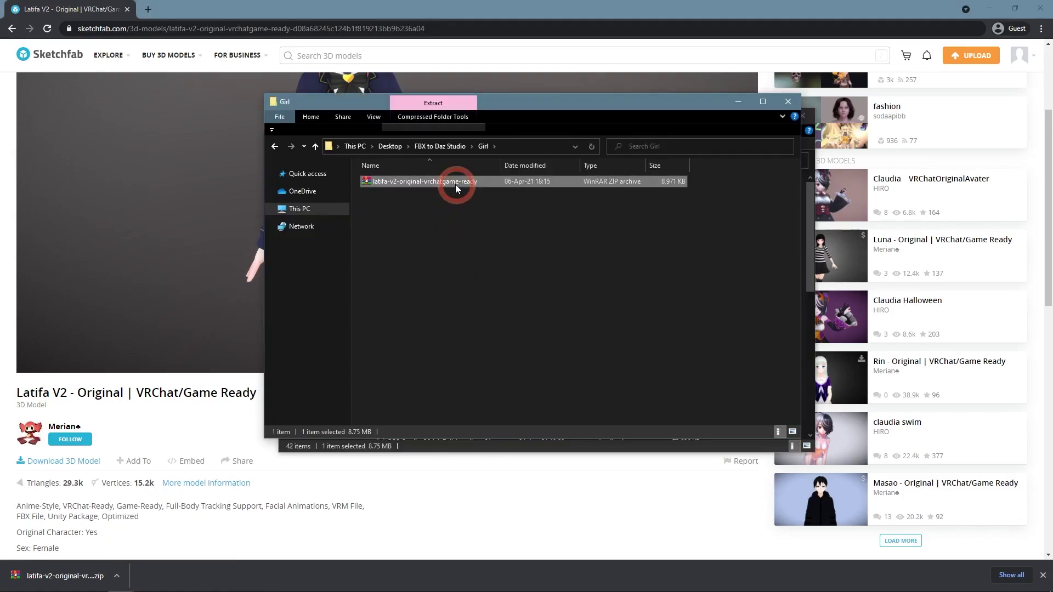
right_click(455, 184)
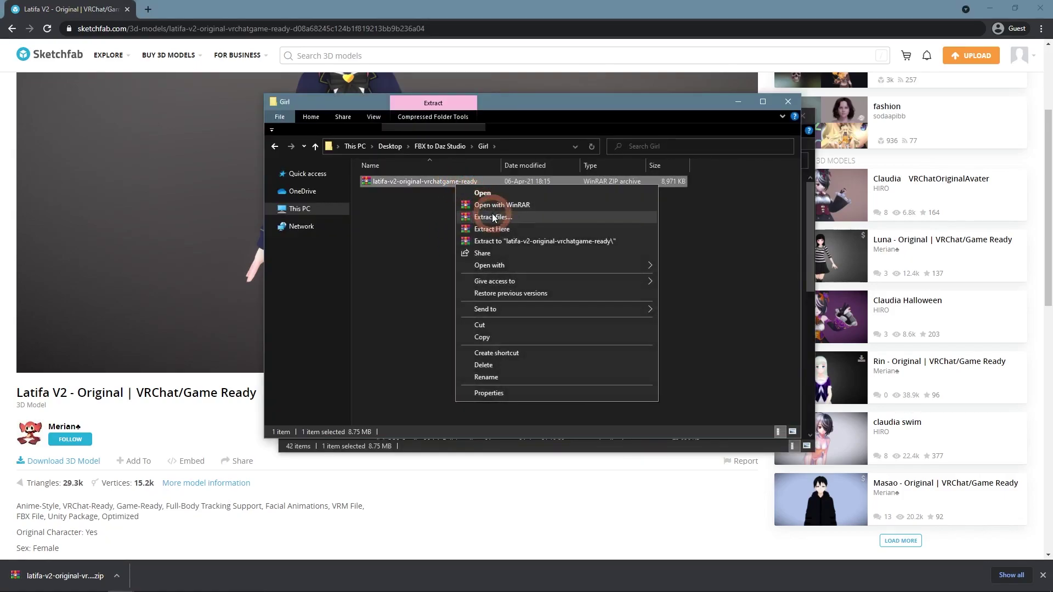
left_click(502, 229)
left_click(476, 370)
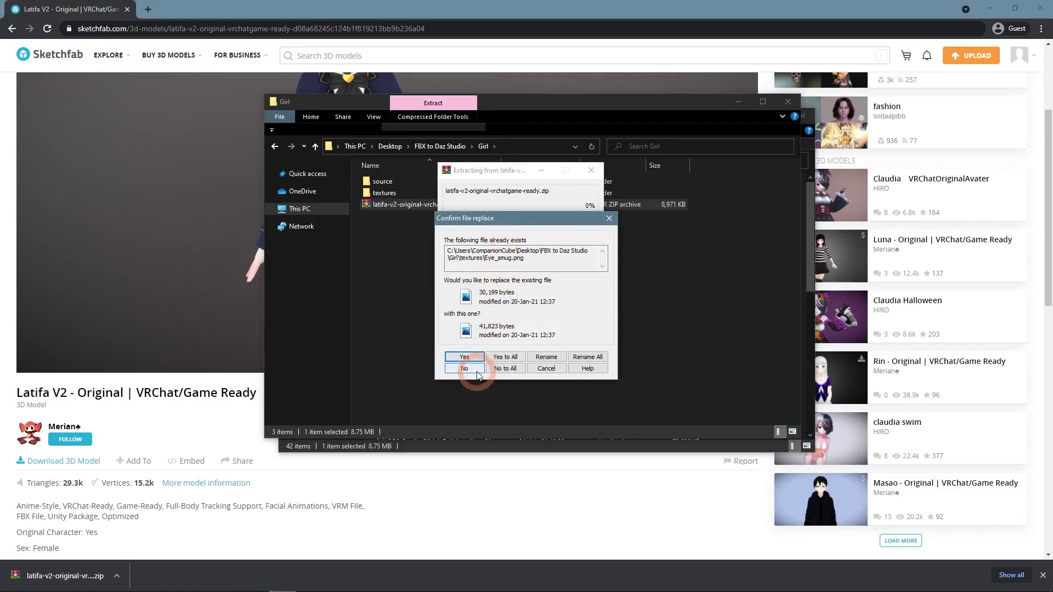
double_click(387, 182)
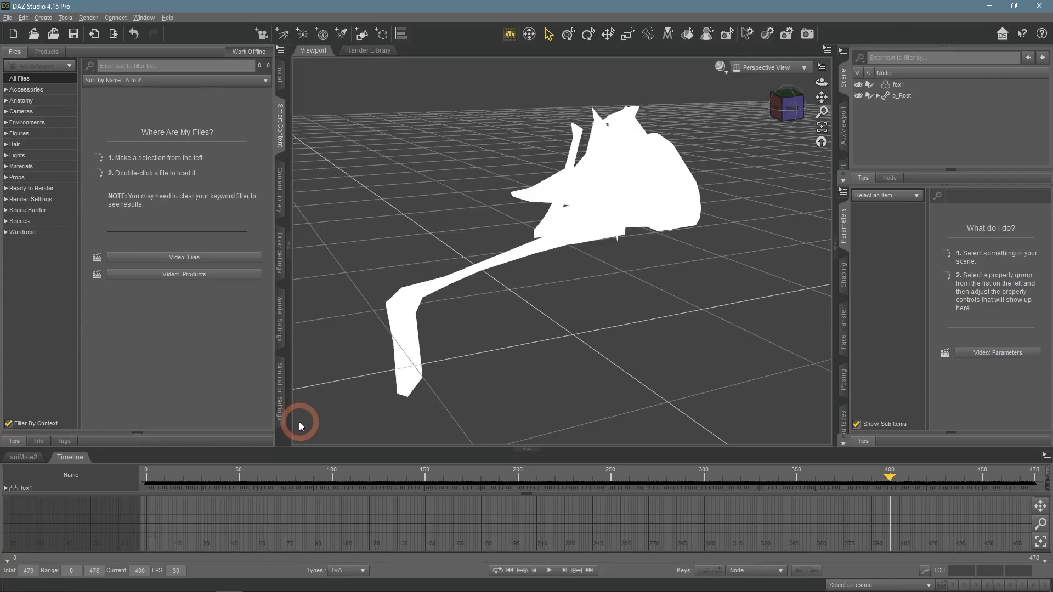
- Clear the DAZ Studio scene, discarding the fox scene without saving
left_click(13, 36)
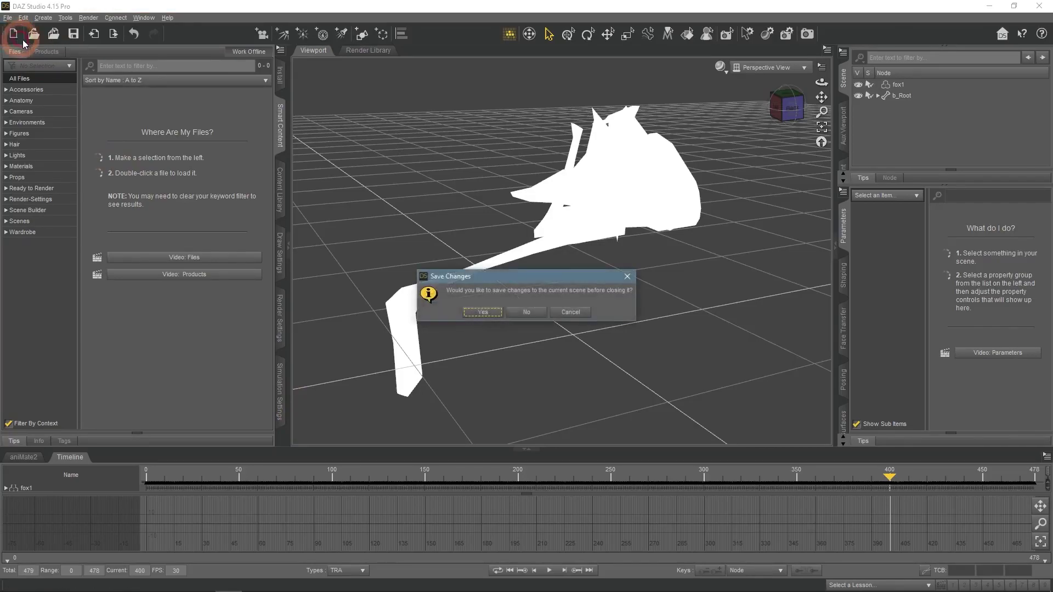
left_click(529, 313)
left_click(71, 461)
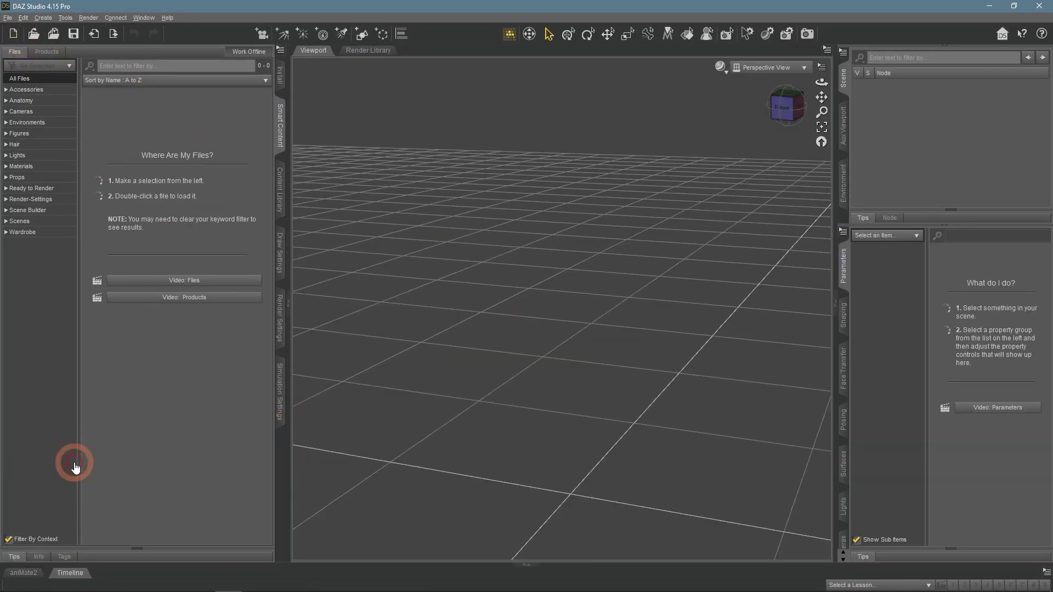
- Import the Latifa V2 FBX from Girl > source and review its take and import warnings
left_click(7, 17)
left_click(54, 132)
left_click(141, 93)
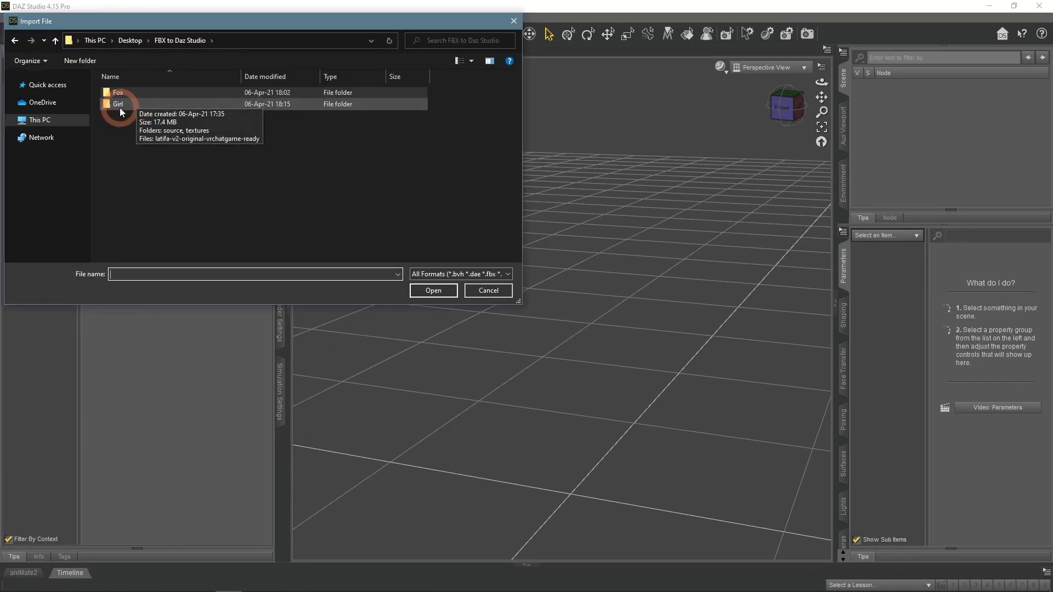
double_click(122, 94)
left_click(122, 94)
double_click(122, 95)
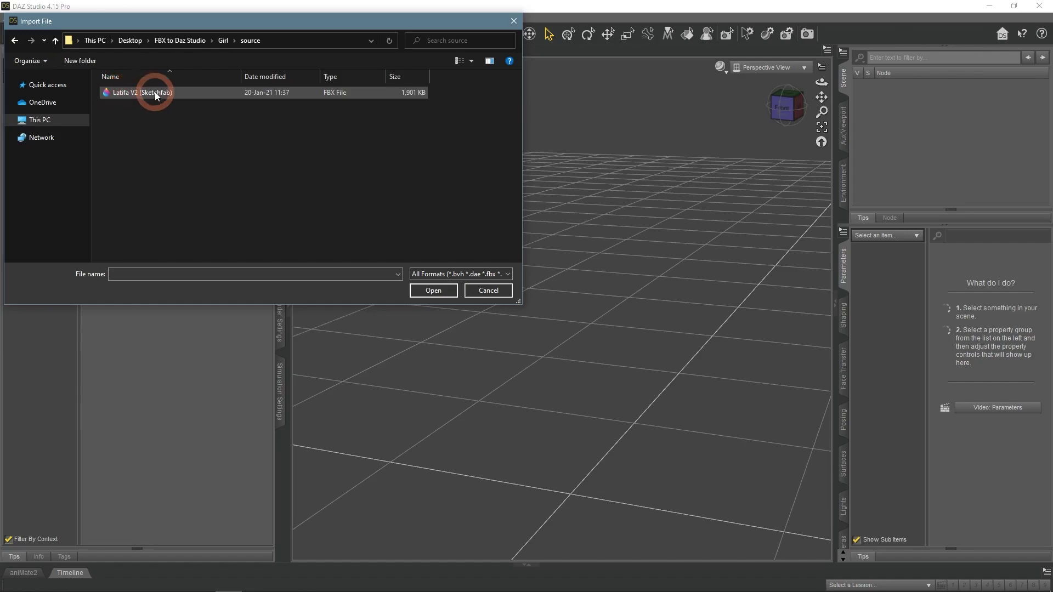
double_click(179, 92)
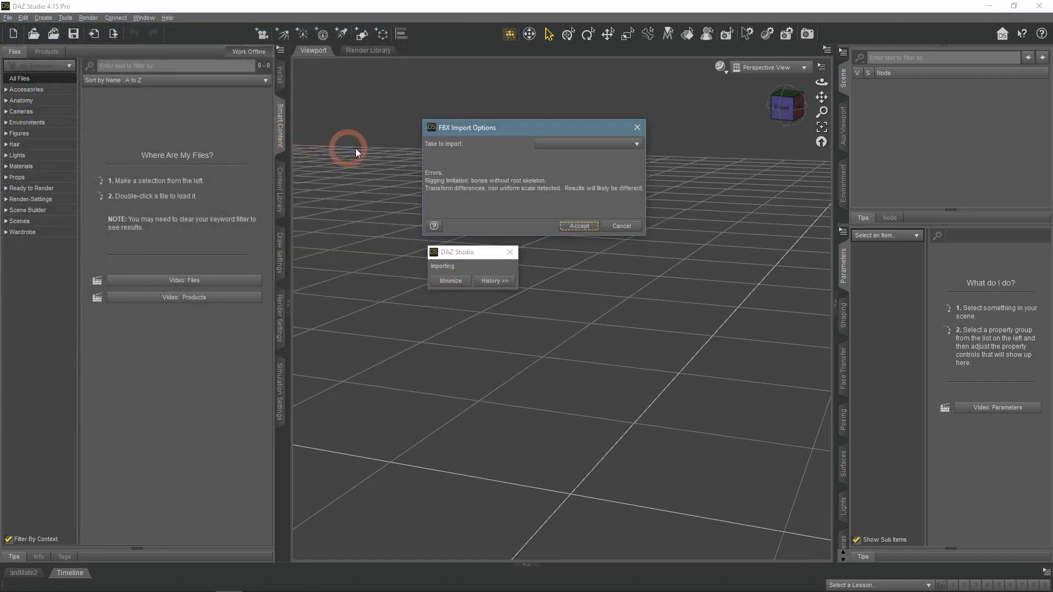
left_click(567, 146)
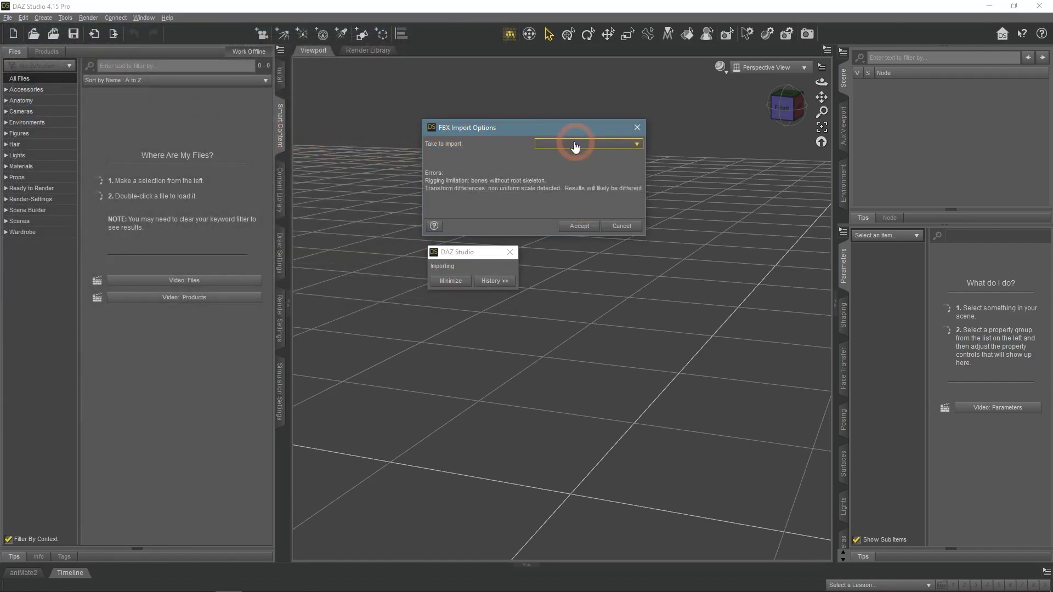
left_click(536, 160)
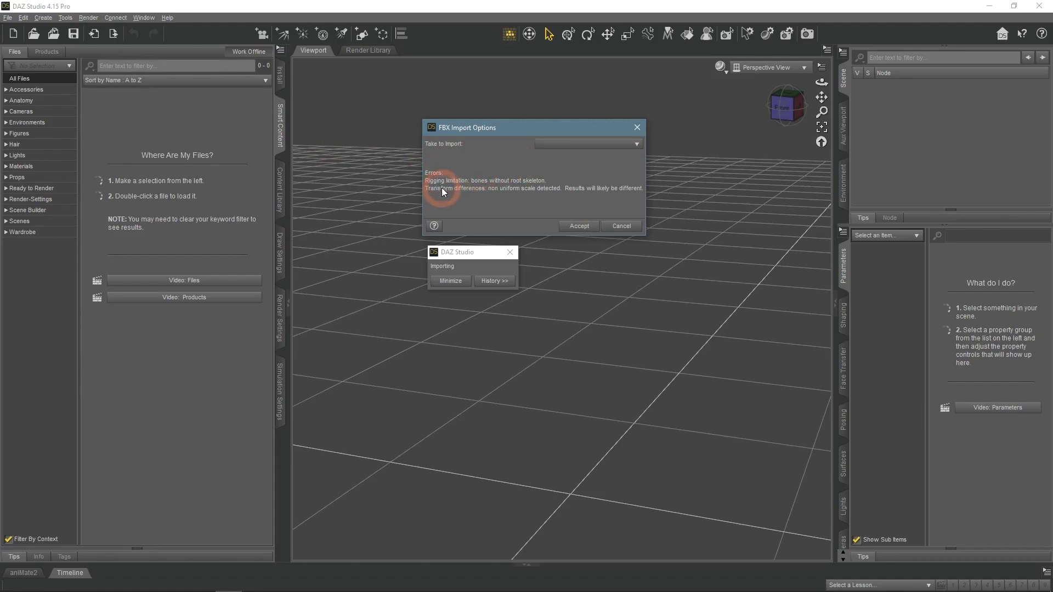
- Accept the FBX import options, then orbit and zoom in to inspect the distorted Latifa model
left_click(575, 227)
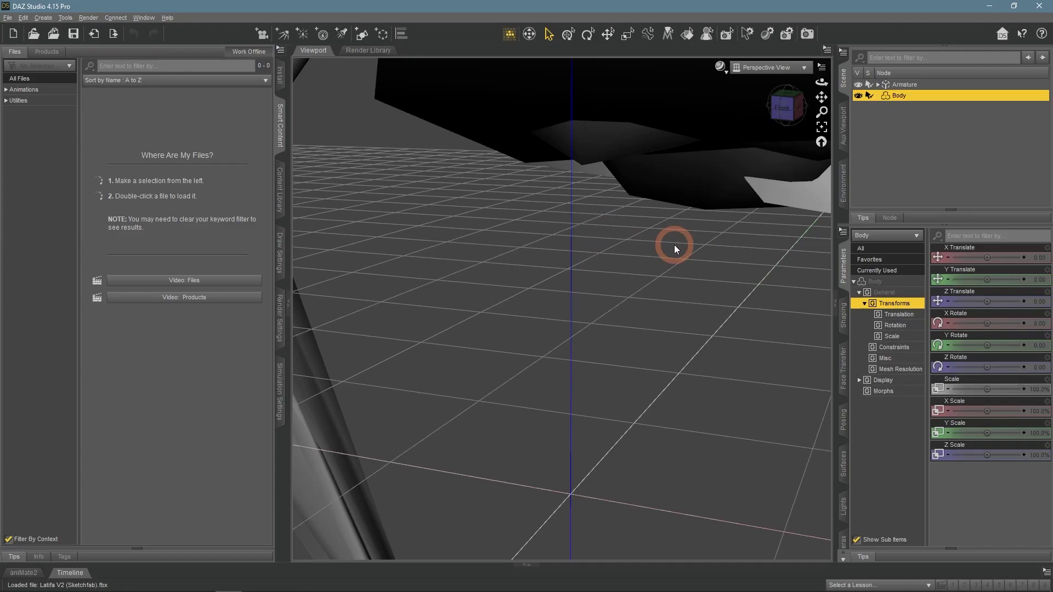
left_click_drag(822, 82, 716, 290)
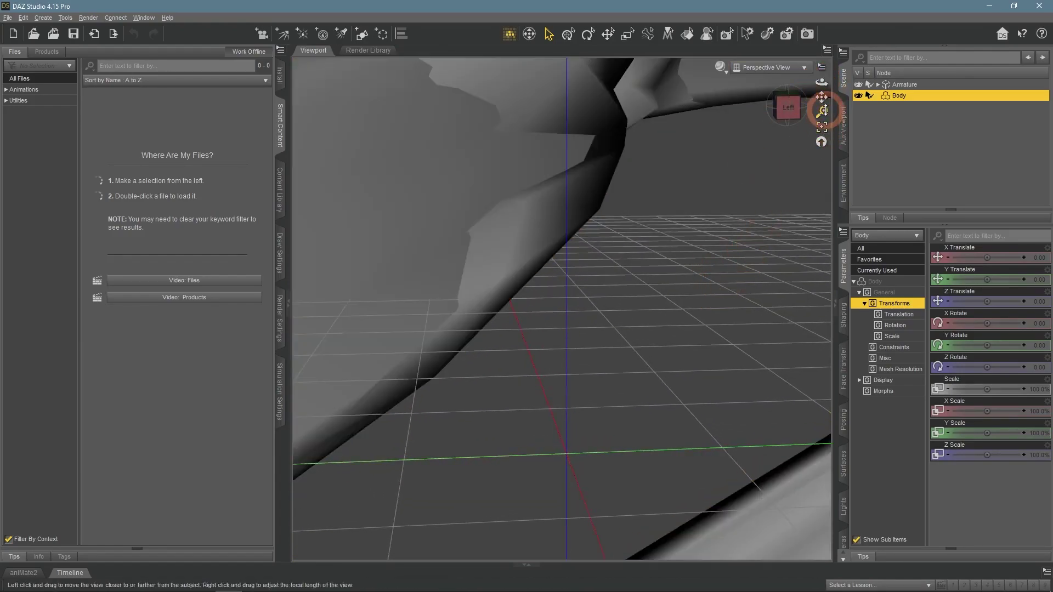
left_click_drag(824, 110, 808, 101)
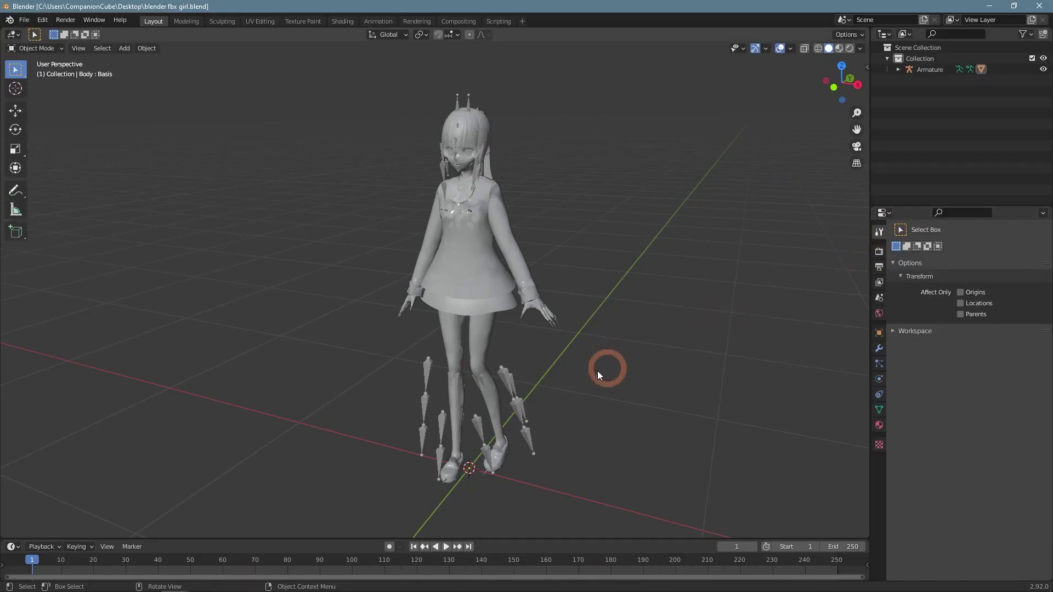
- Play the animation to frame 40 and back, then view the textured girl in Material Preview with the armature selected
key("space")
left_click(152, 563)
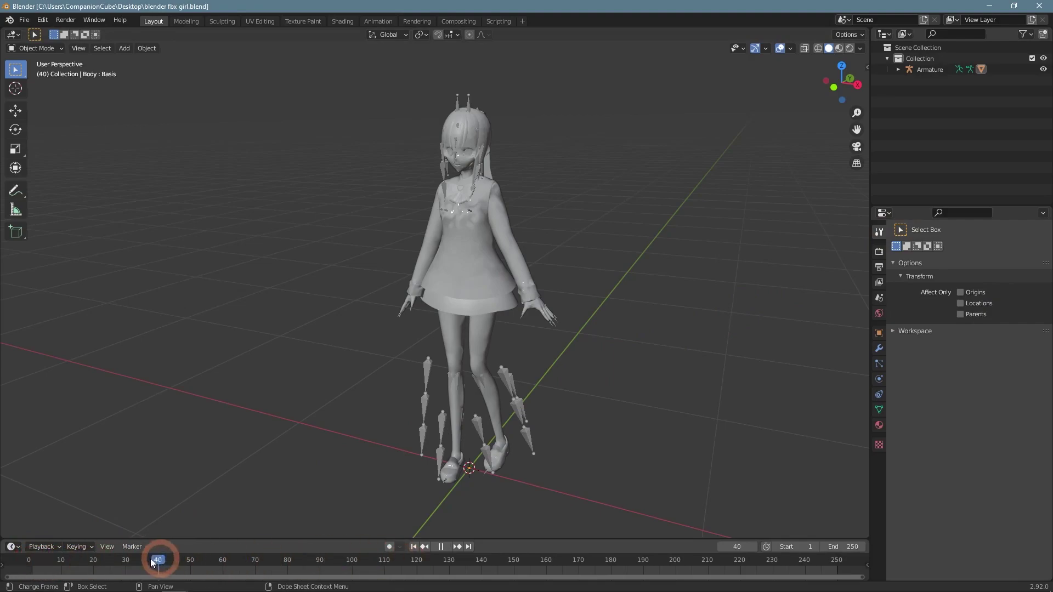
key("Escape")
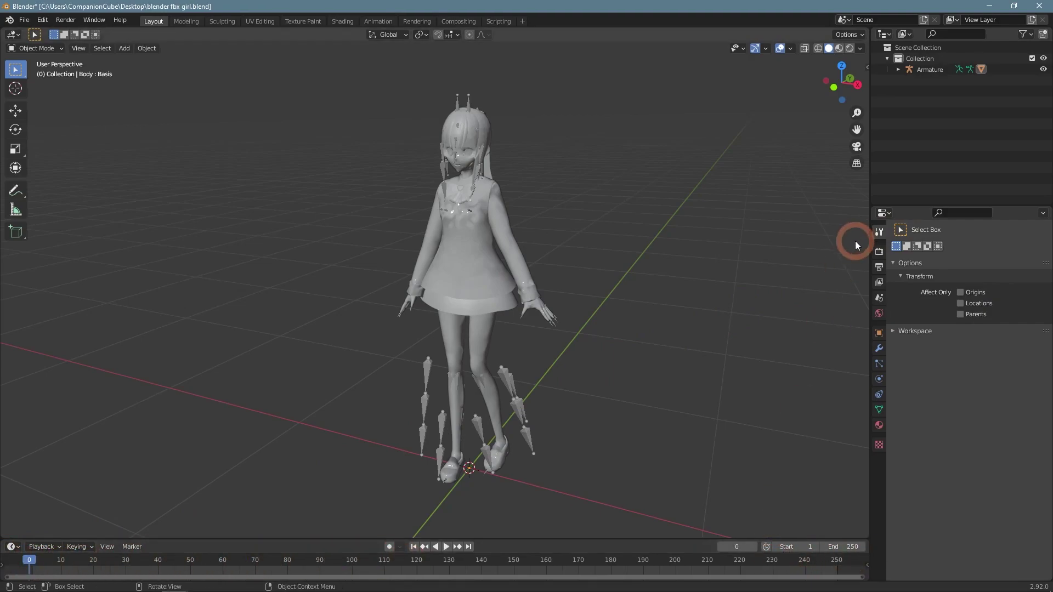
left_click(840, 48)
left_click(508, 384)
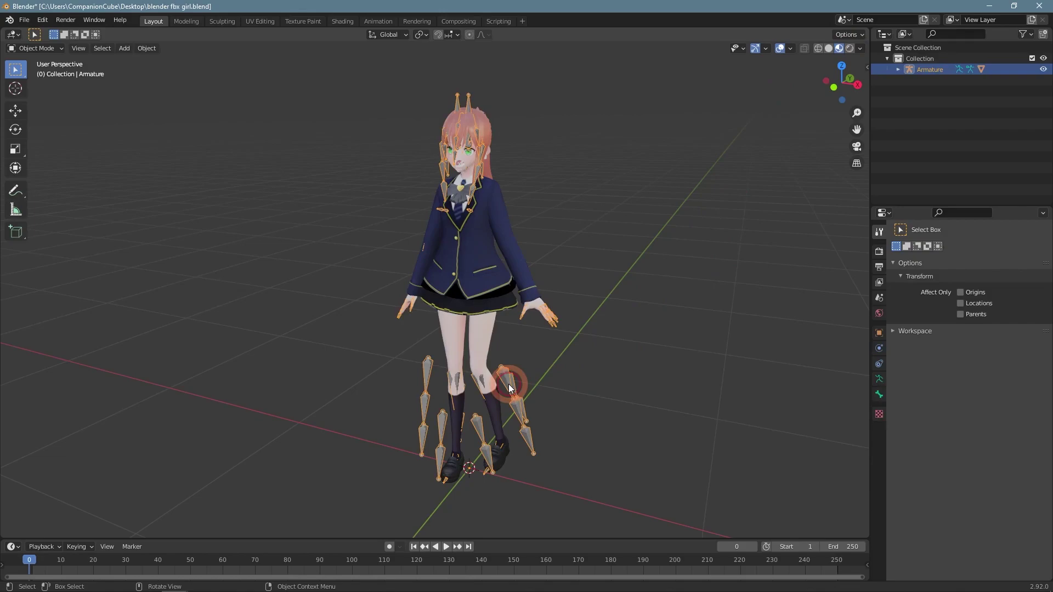
middle_click_drag(538, 374, 630, 344)
- In Pose Mode, test moving a leg bone outward and cancel the move
left_click(35, 48)
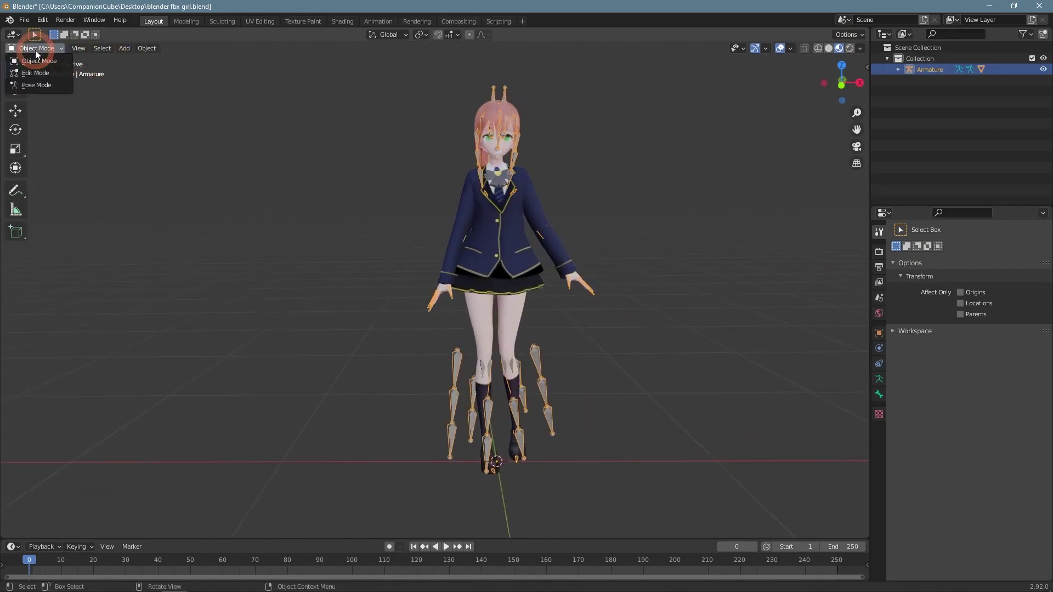
left_click(30, 84)
left_click(442, 332)
left_click(453, 365)
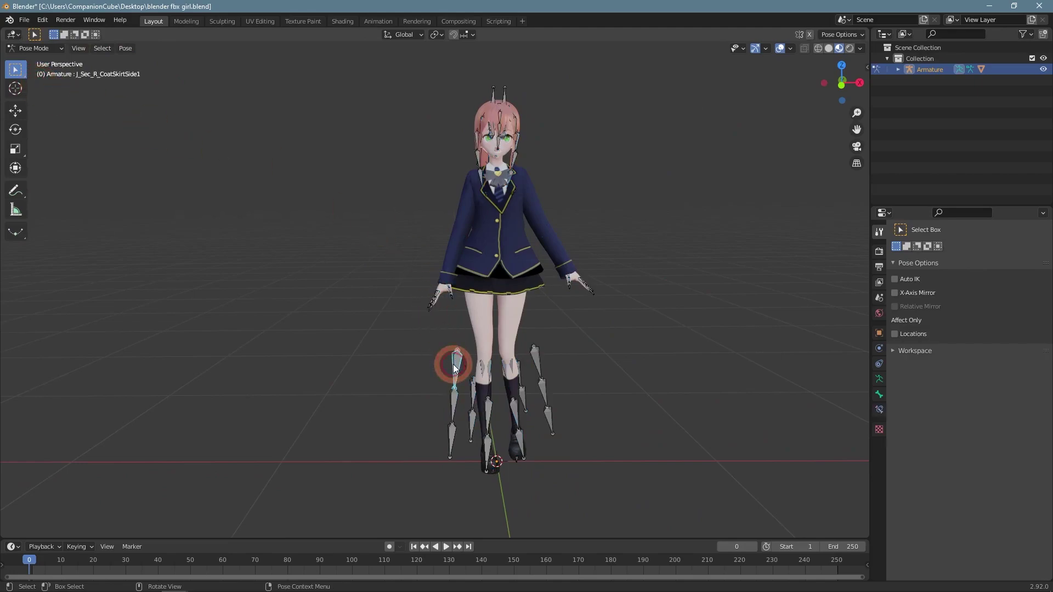
left_click_drag(454, 364, 424, 358)
key("Escape")
- Test-rotate the Right knee bone, cancel the rotation, and return to Object Mode
left_click(486, 377)
key("r")
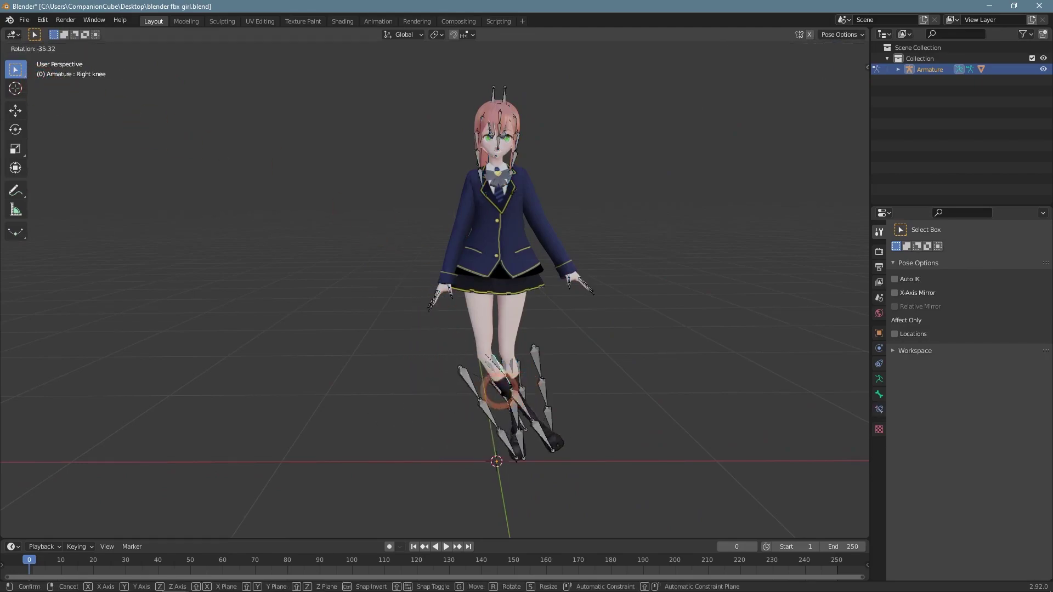
right_click(482, 406)
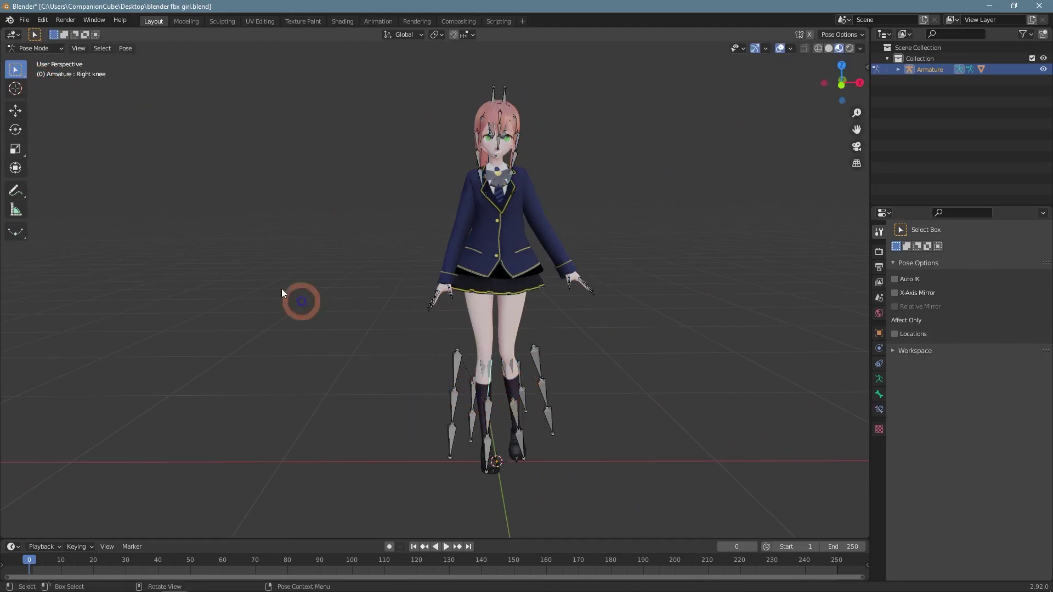
left_click(35, 48)
left_click(34, 61)
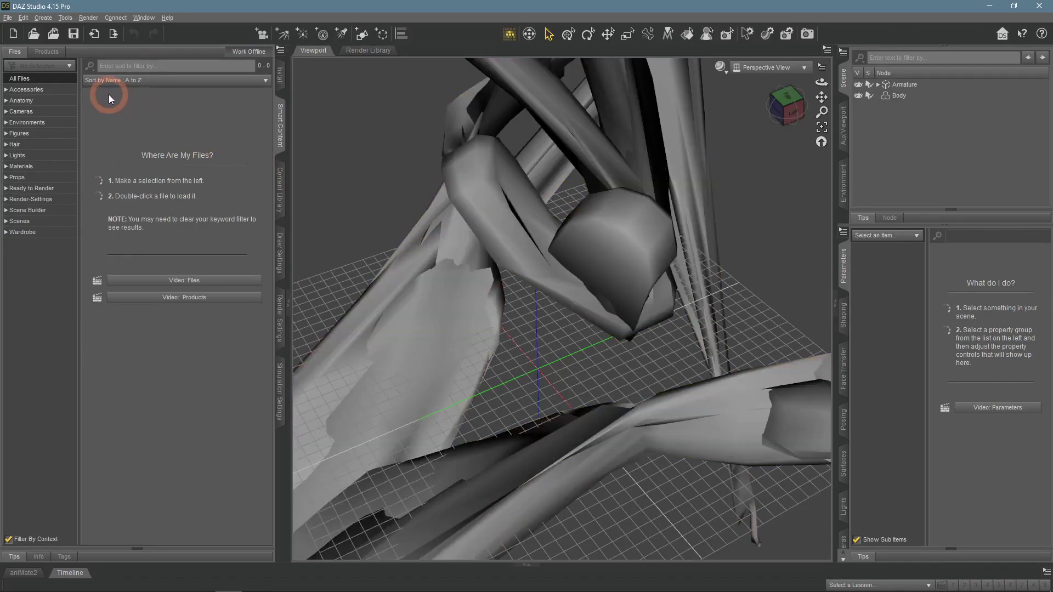
- Start a new scene, discarding the Latifa scene without saving, and begin File > Import
left_click(13, 35)
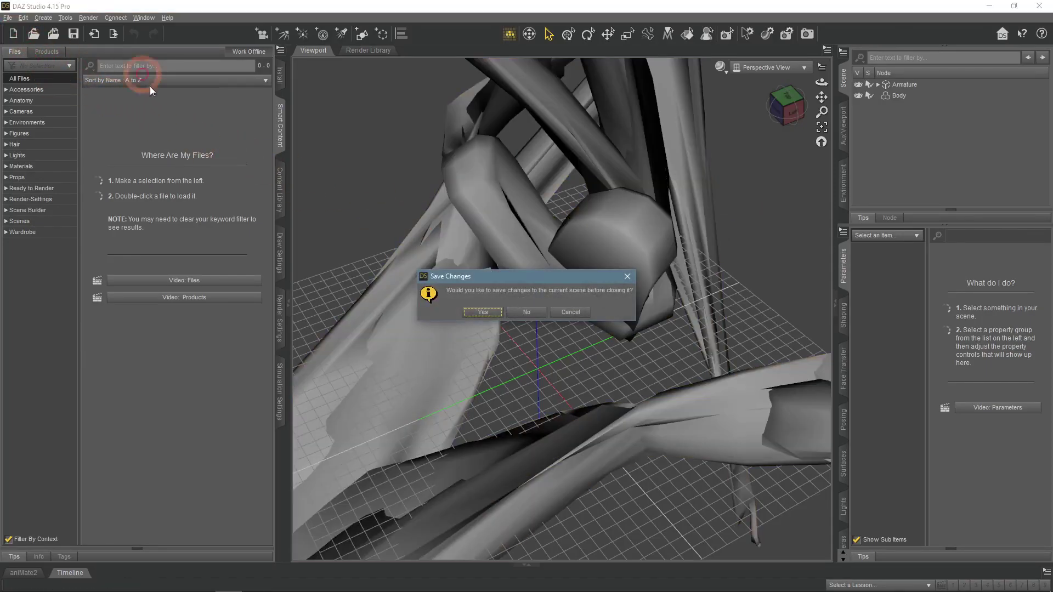
left_click(534, 314)
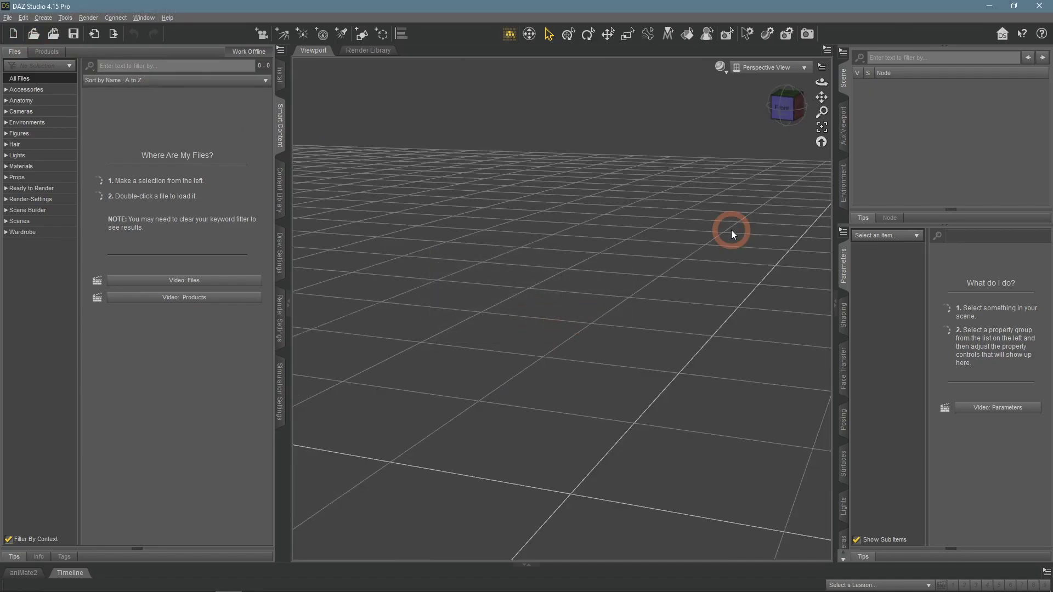
left_click(9, 20)
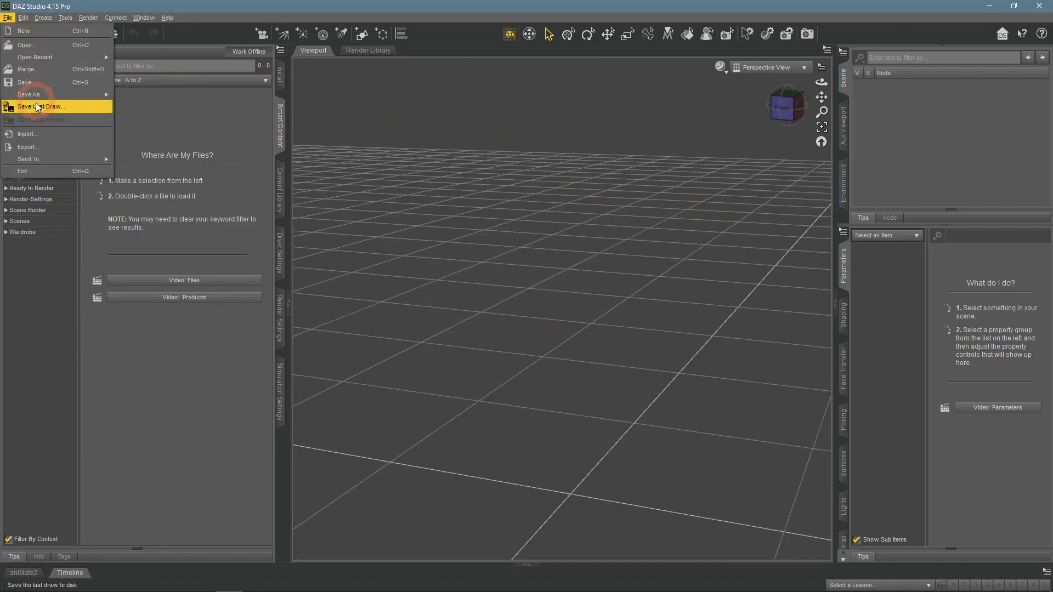
left_click(47, 135)
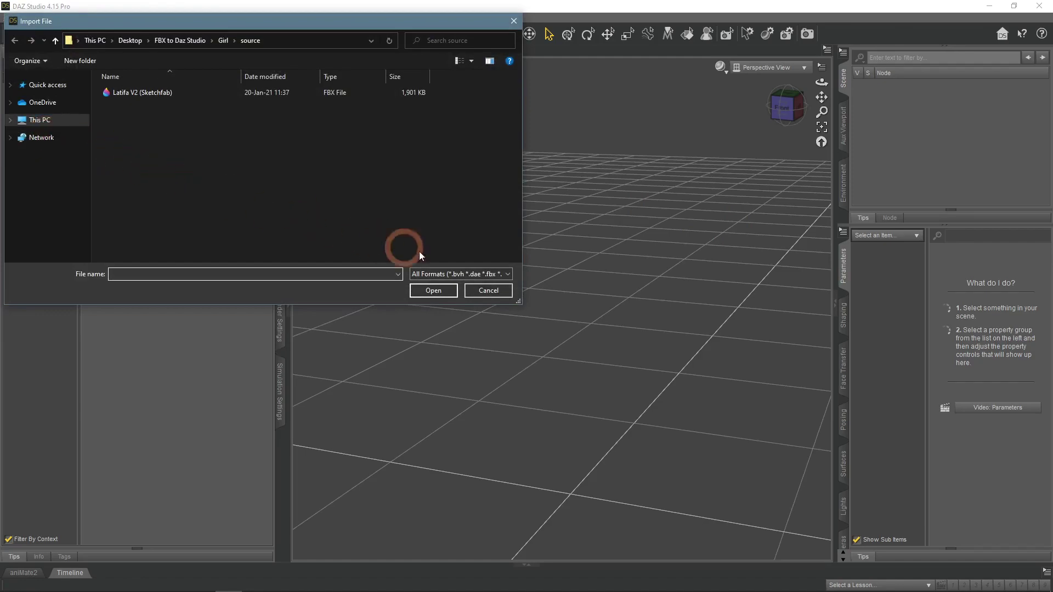
- Check the Import dialog's file-type list for Wavefront Object, keep All Formats, and close the dialog
left_click(499, 273)
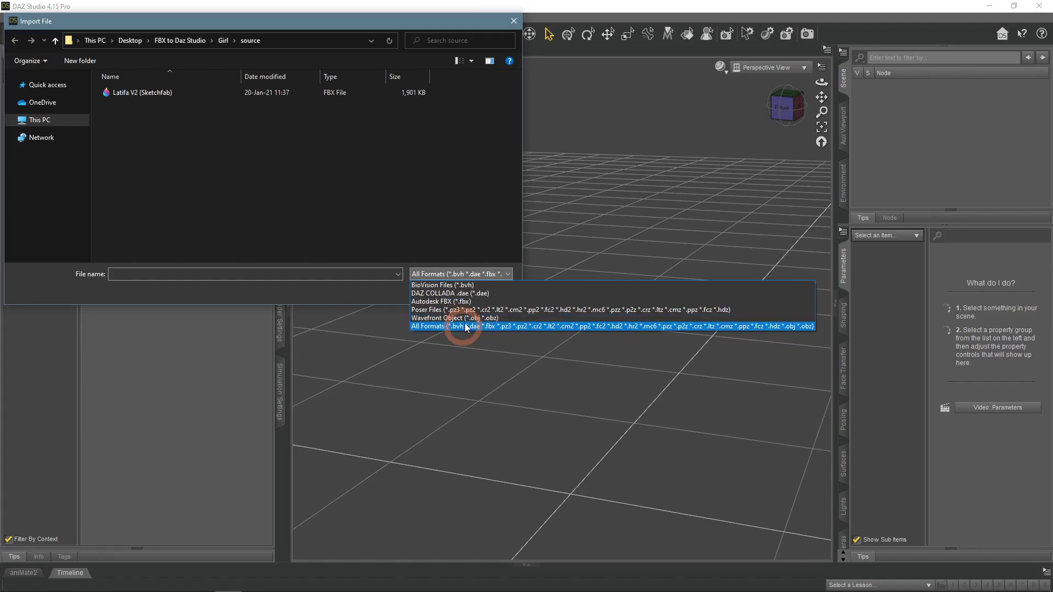
left_click(514, 23)
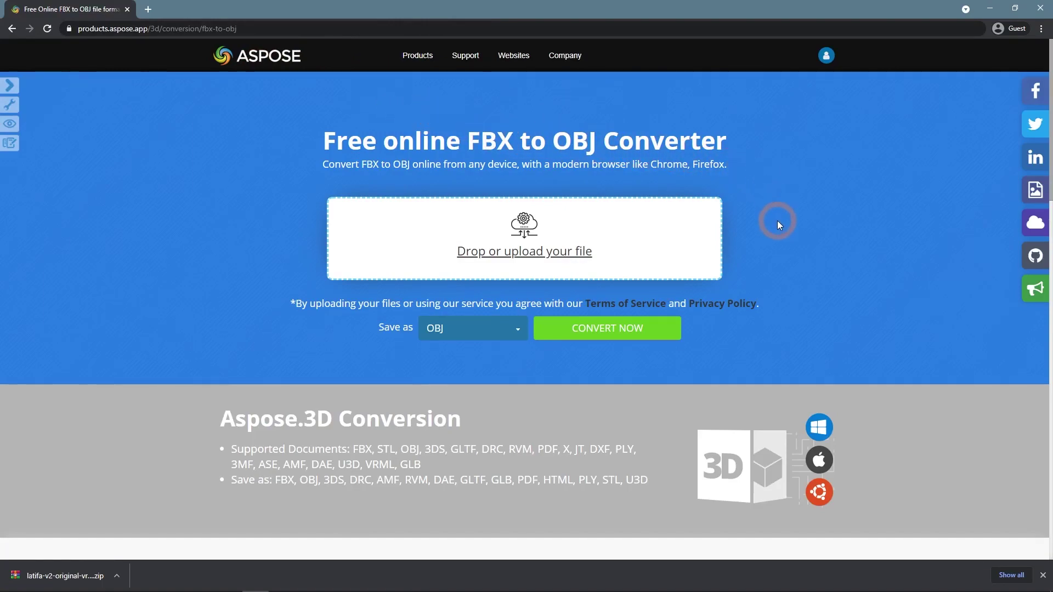
- Upload animations.FBX from Fox > source to Aspose and convert it to OBJ
left_click(558, 264)
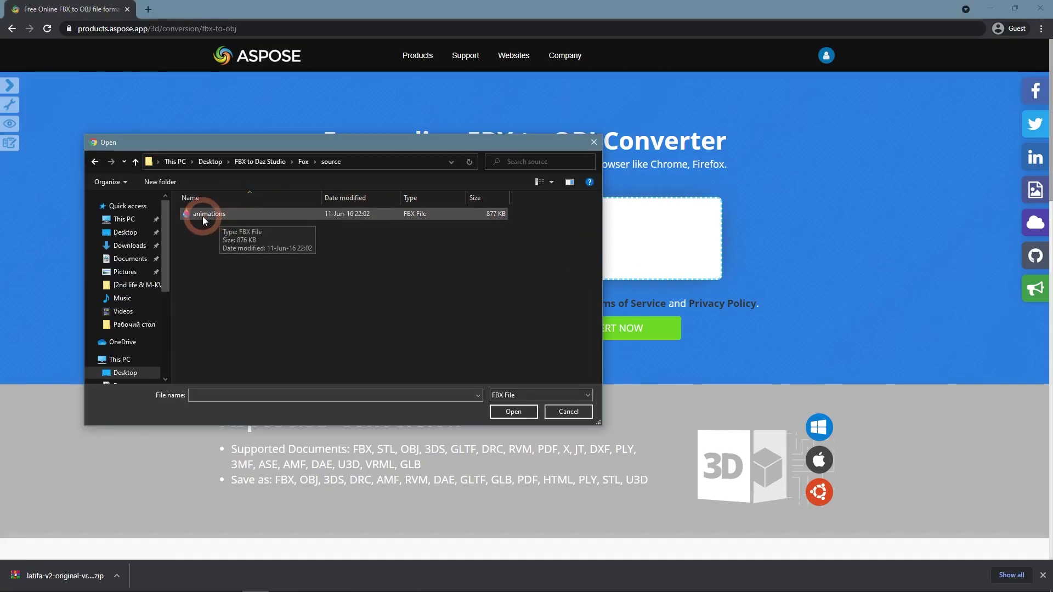
double_click(221, 216)
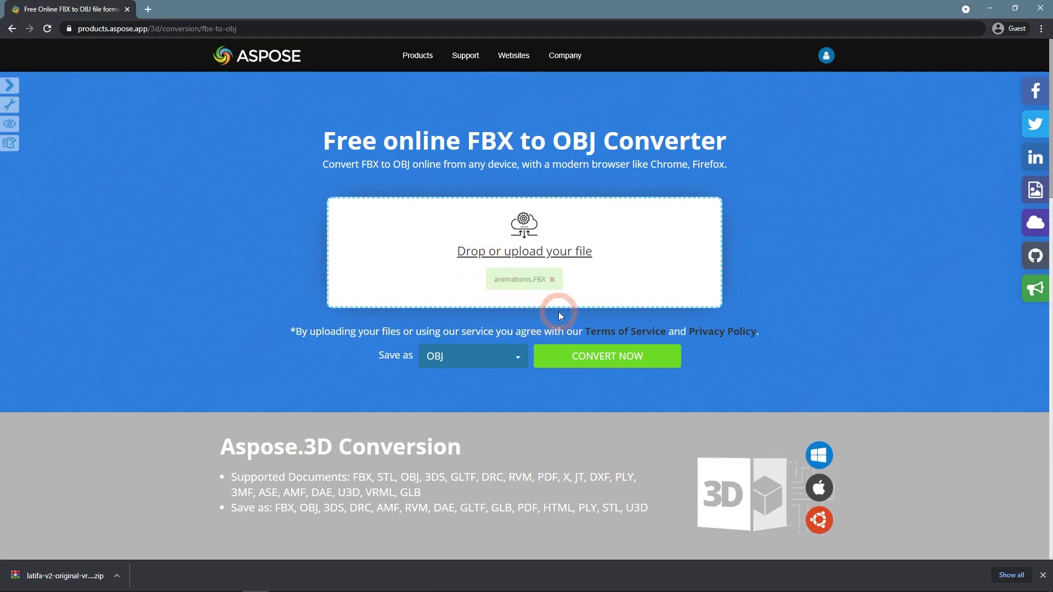
left_click(586, 357)
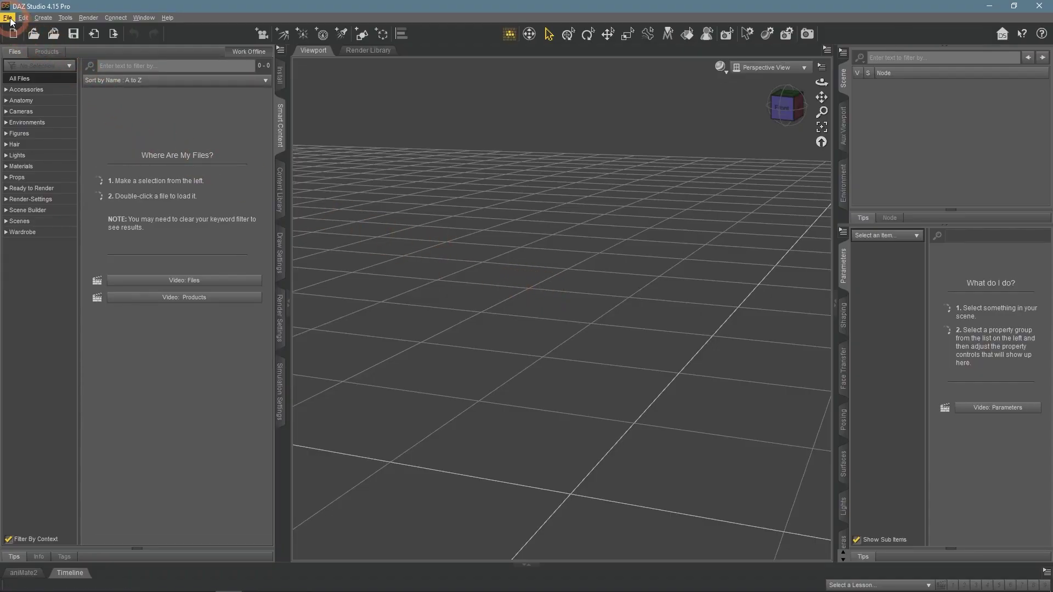
- Import animations.obj from the Fox folder with Custom preset, Y vertical, 100% scale, toggling material library reading
left_click(8, 17)
left_click(54, 134)
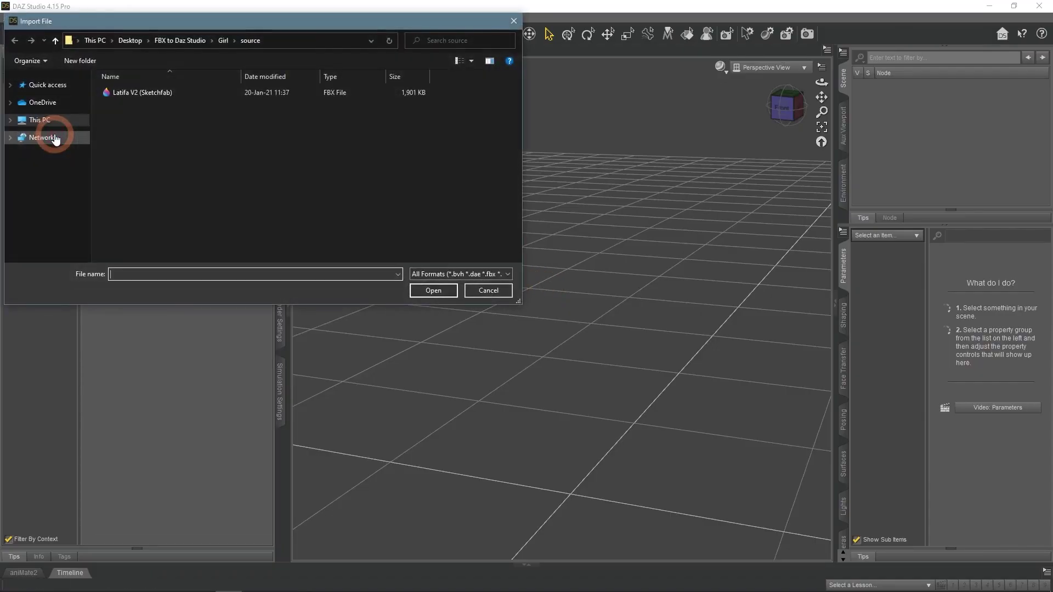
left_click(208, 40)
left_click(188, 91)
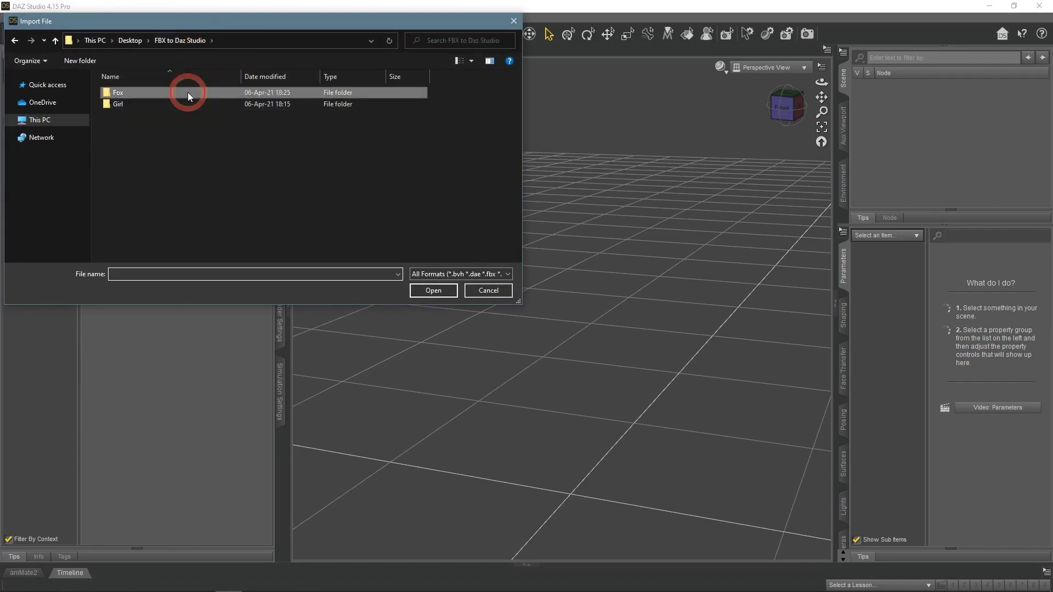
double_click(188, 93)
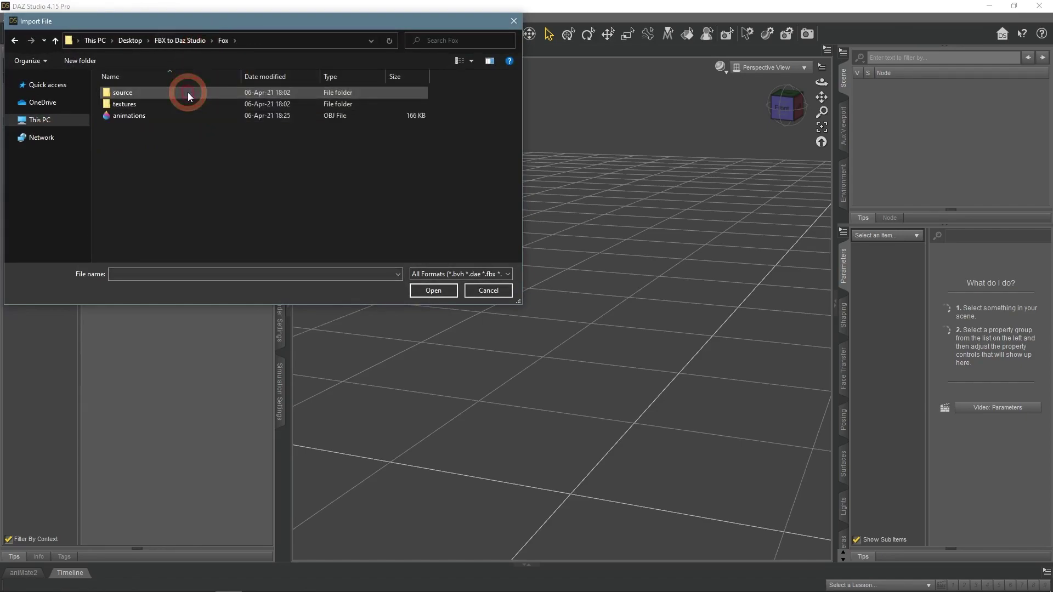
double_click(162, 116)
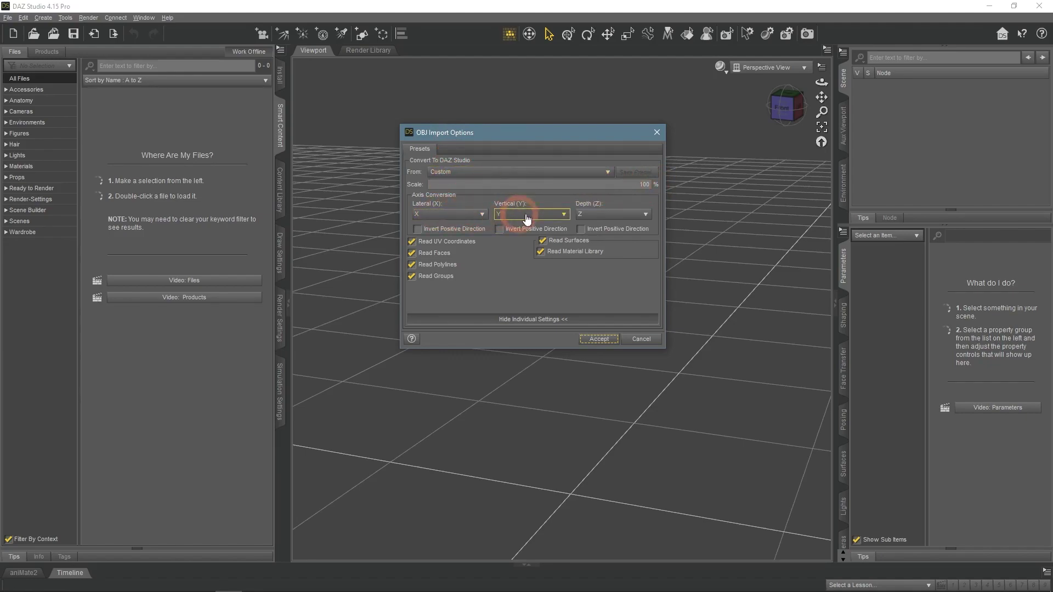
left_click(588, 257)
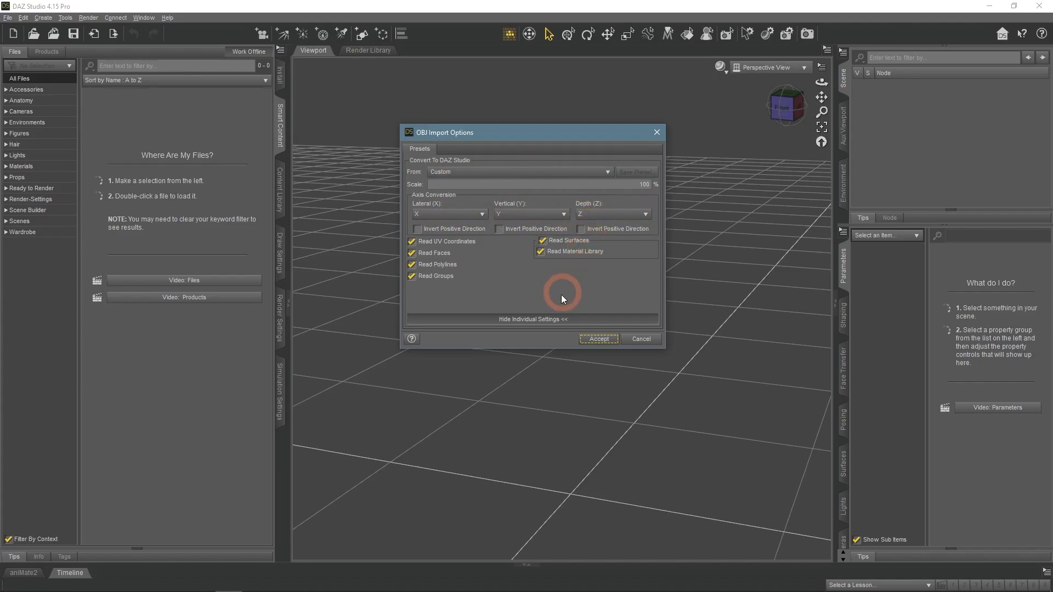
left_click(599, 340)
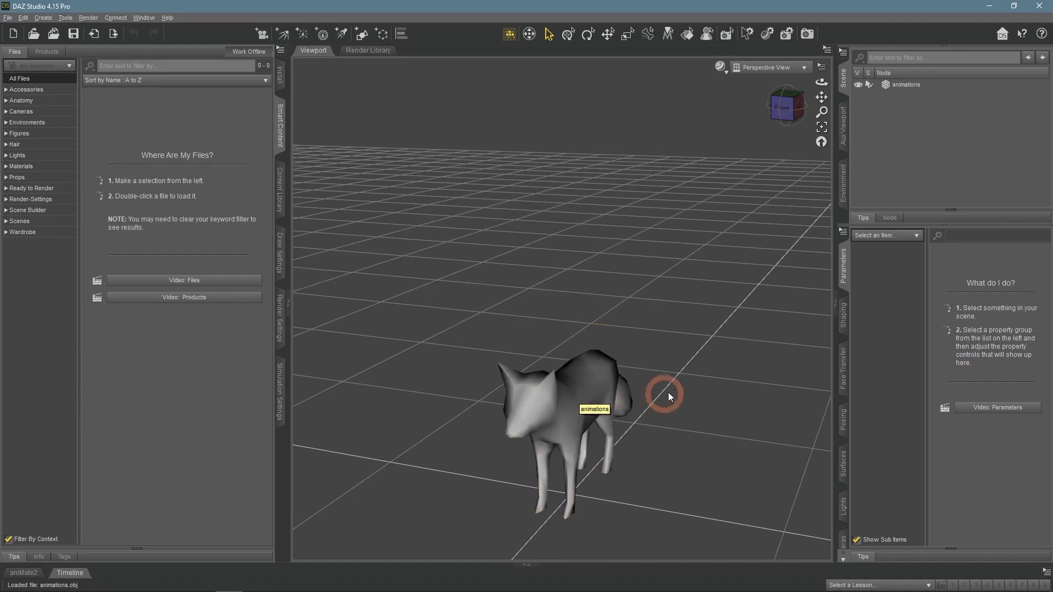
- Pause the fox's animation at frame 0 in the Timeline, close the Timeline, and select the fox
left_click_drag(819, 96, 821, 82)
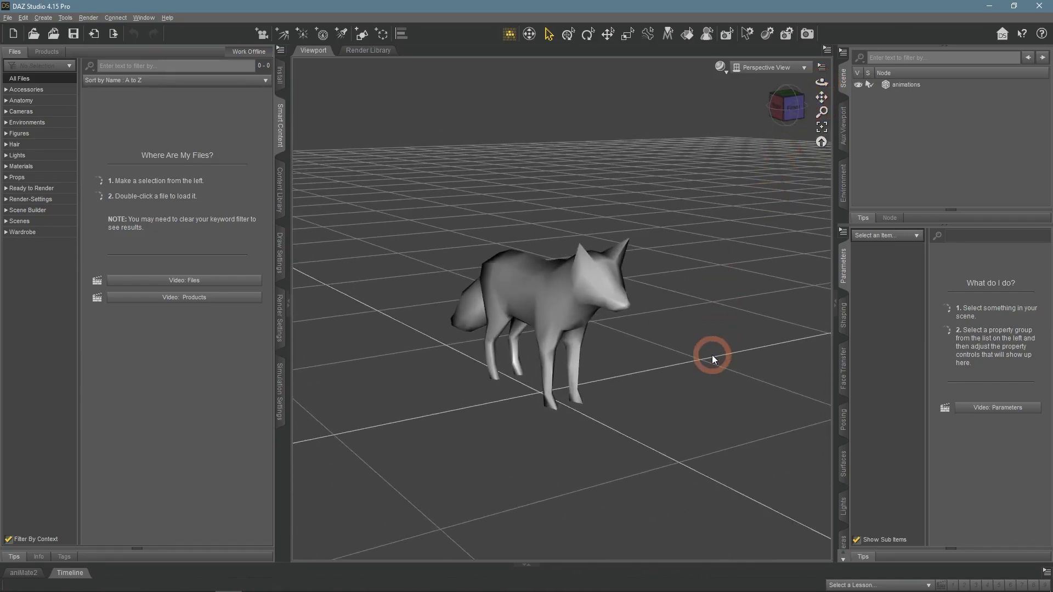
left_click(70, 573)
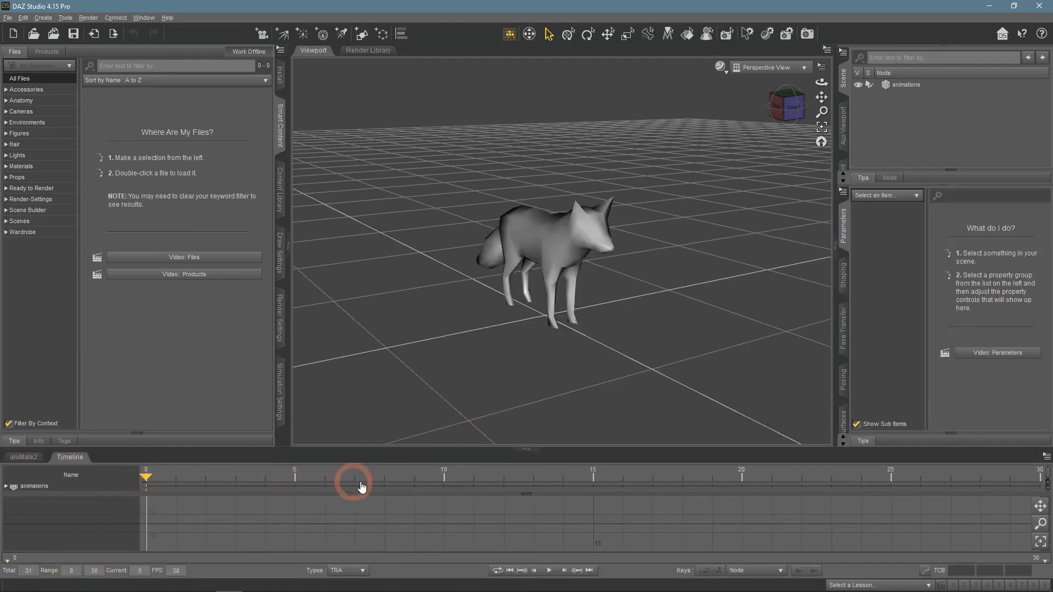
left_click(550, 571)
left_click_drag(230, 477, 134, 476)
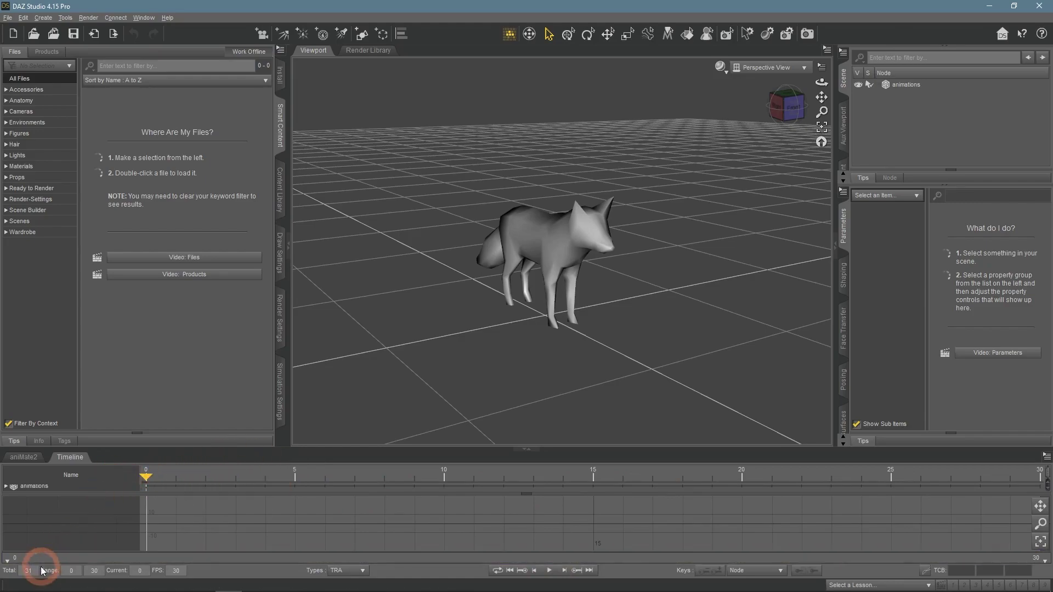
left_click(72, 457)
left_click(539, 324)
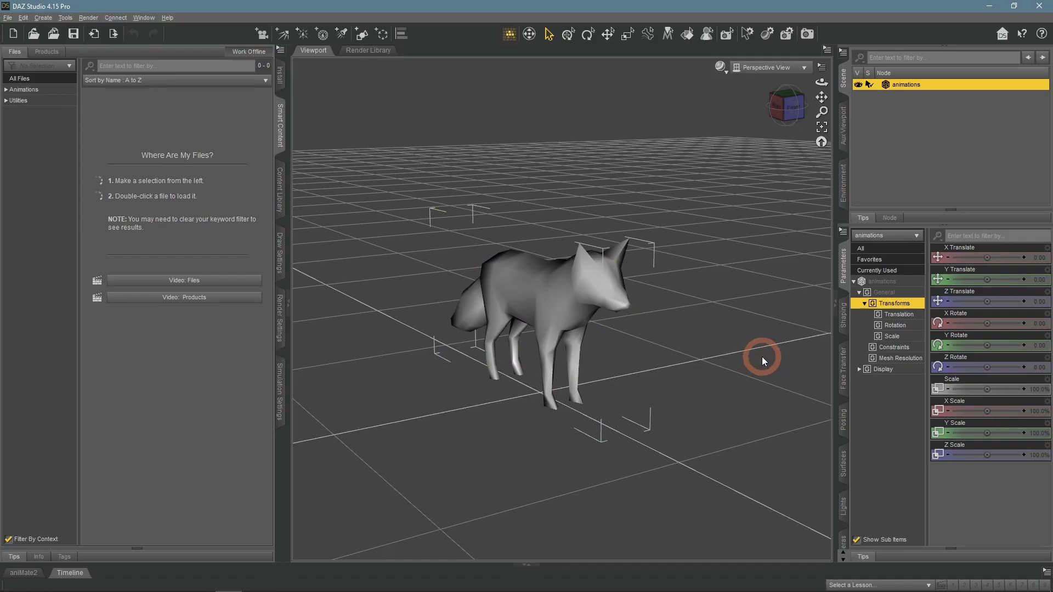
- Map the texture image from the textures folder onto fox_material's Base Color and inspect the textured fox
left_click(843, 467)
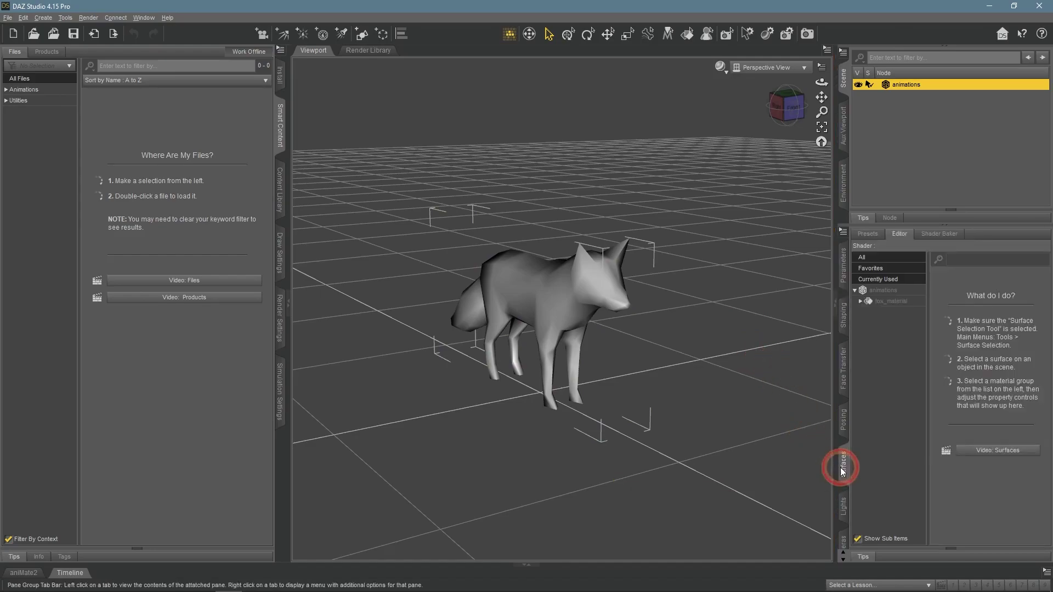
left_click(889, 303)
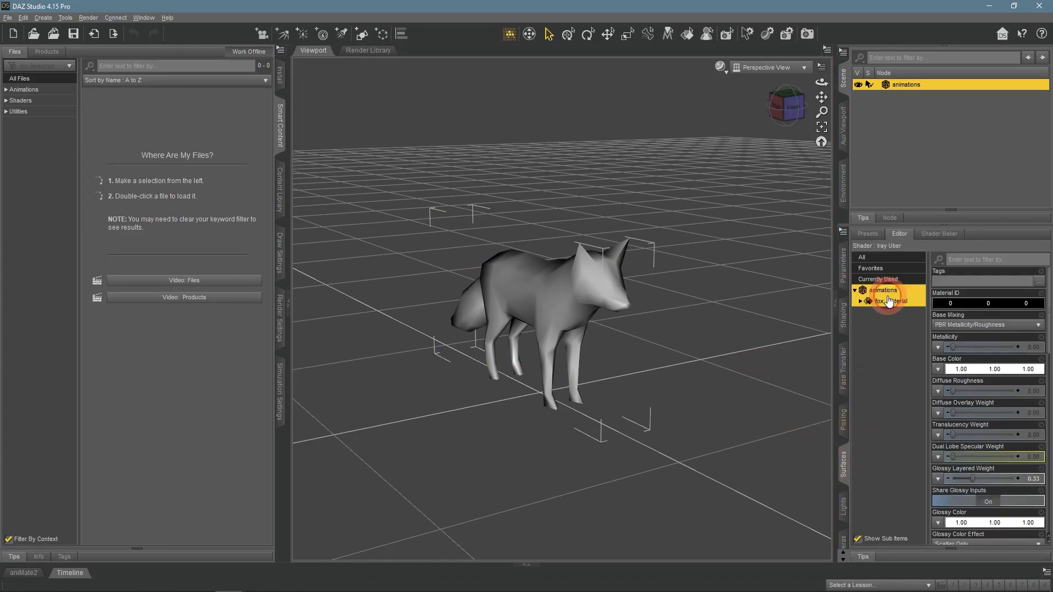
left_click(939, 369)
left_click(957, 387)
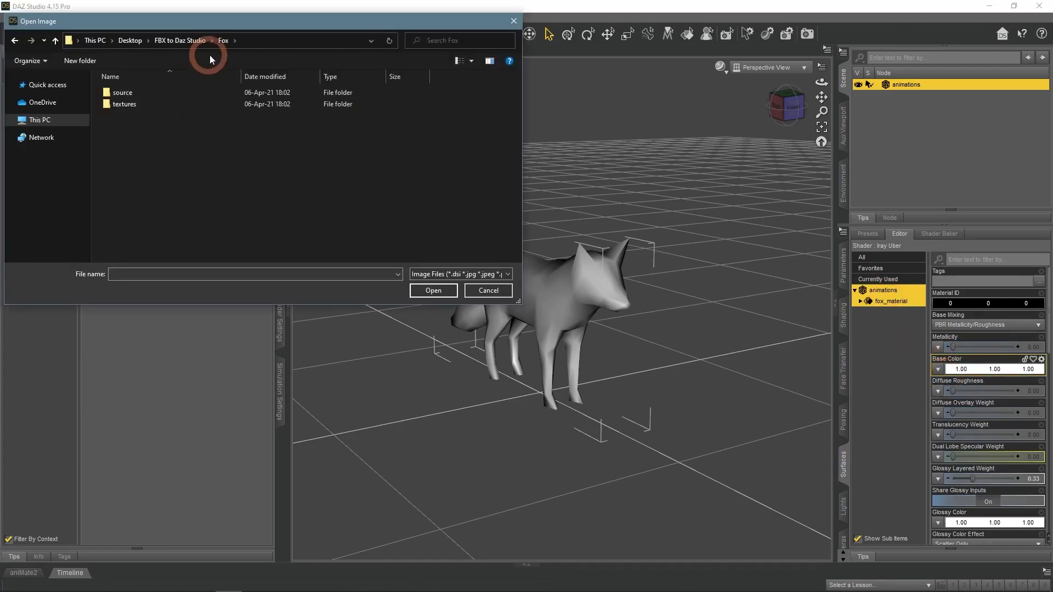
double_click(141, 103)
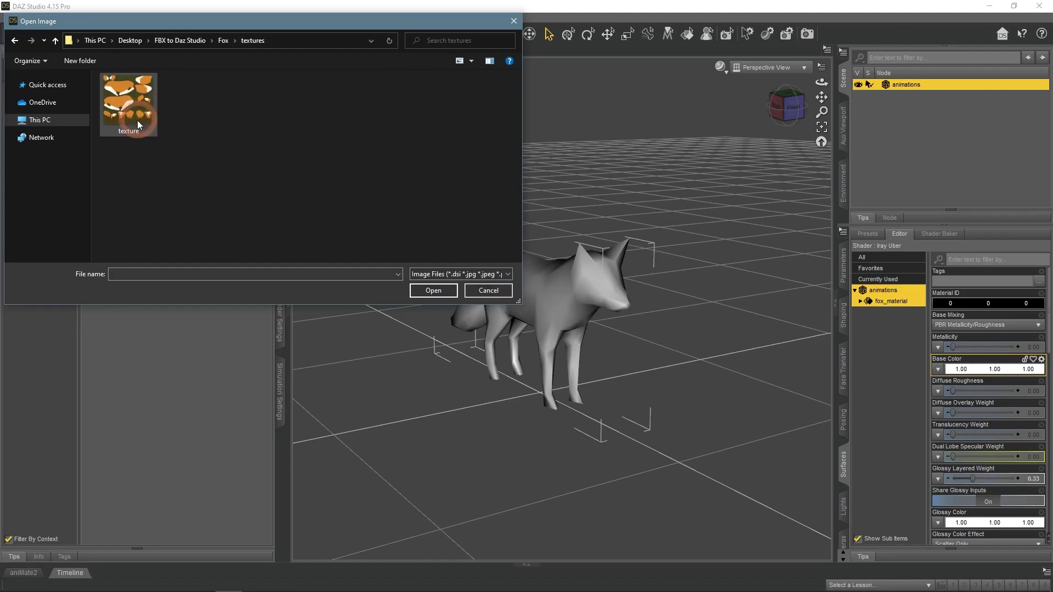
double_click(130, 104)
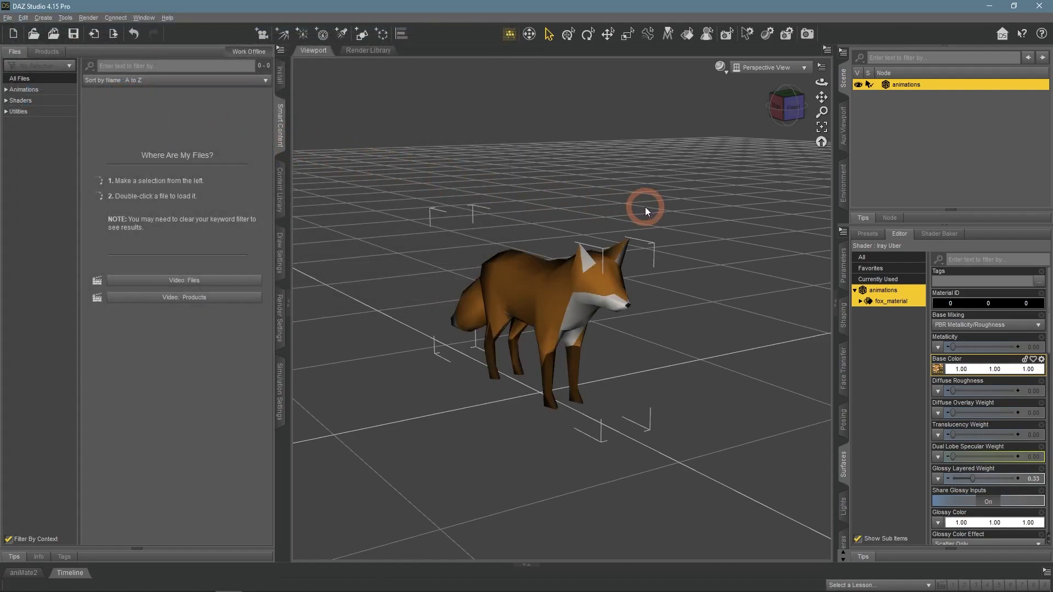
left_click_drag(821, 81, 821, 82)
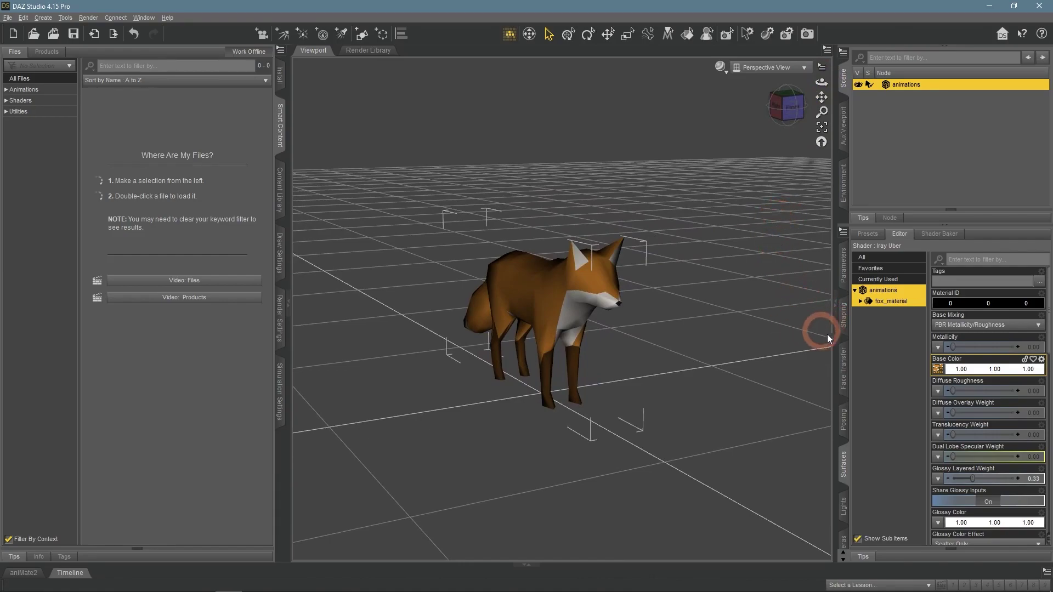
left_click(938, 456)
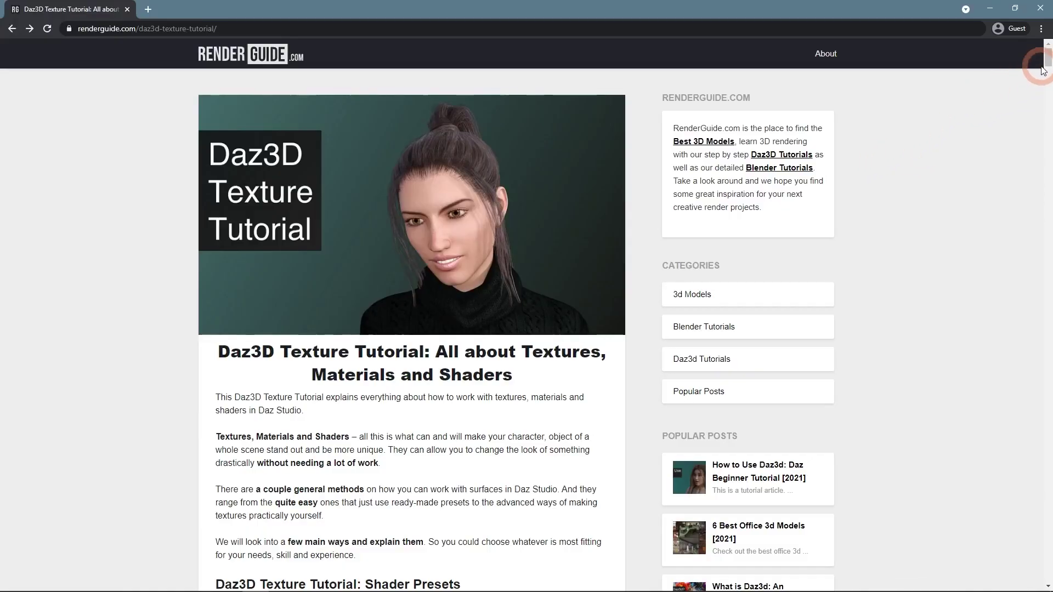
left_click_drag(1043, 70, 1045, 400)
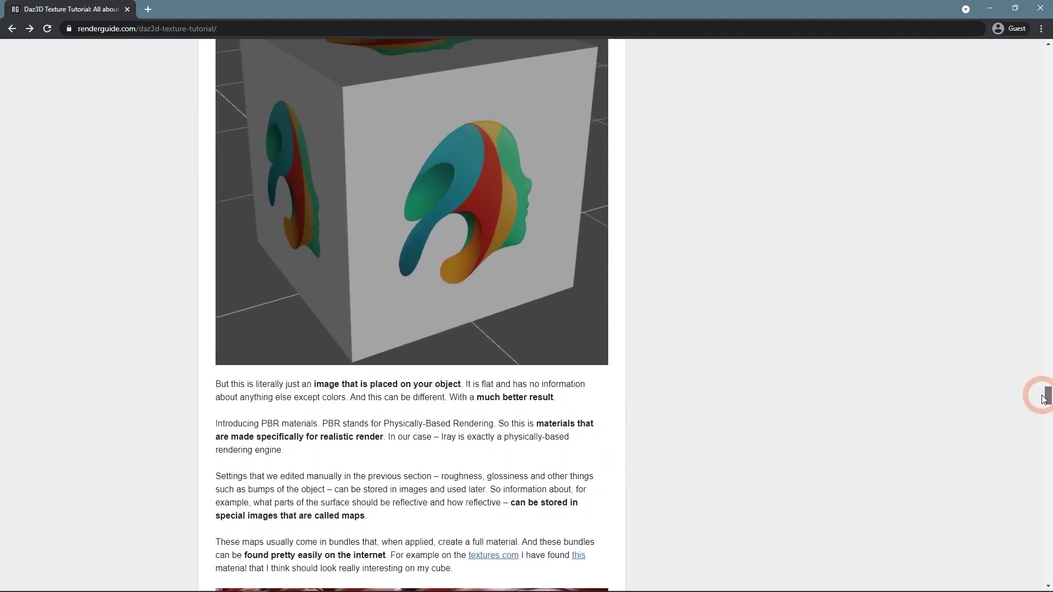
- Scroll the Daz3D texture tutorial past roughness, bump and normal maps to the metallic and emission examples
scroll(842, 308, "down", 13)
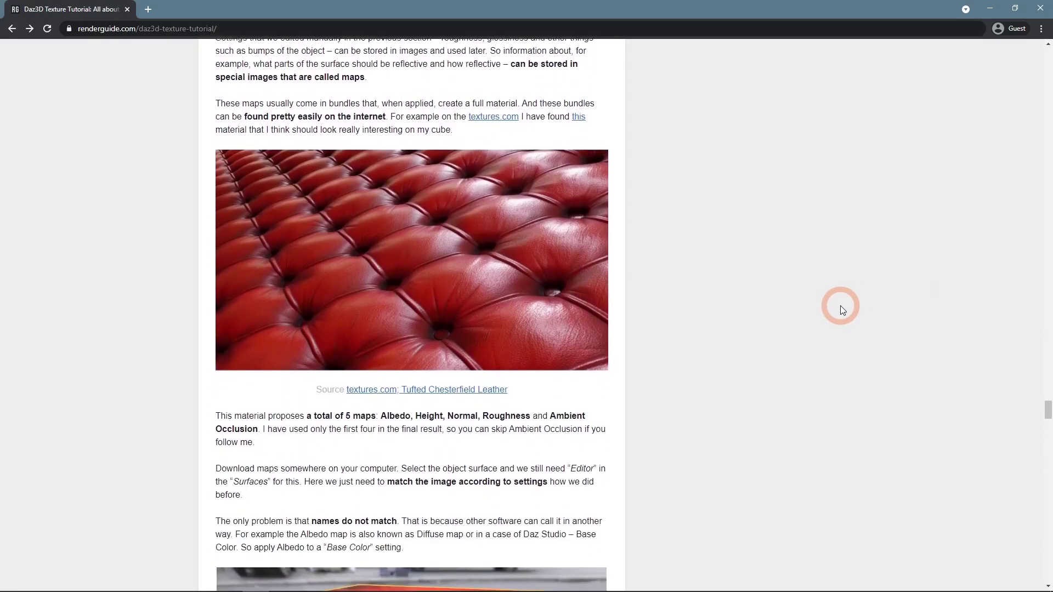
scroll(842, 308, "down", 12)
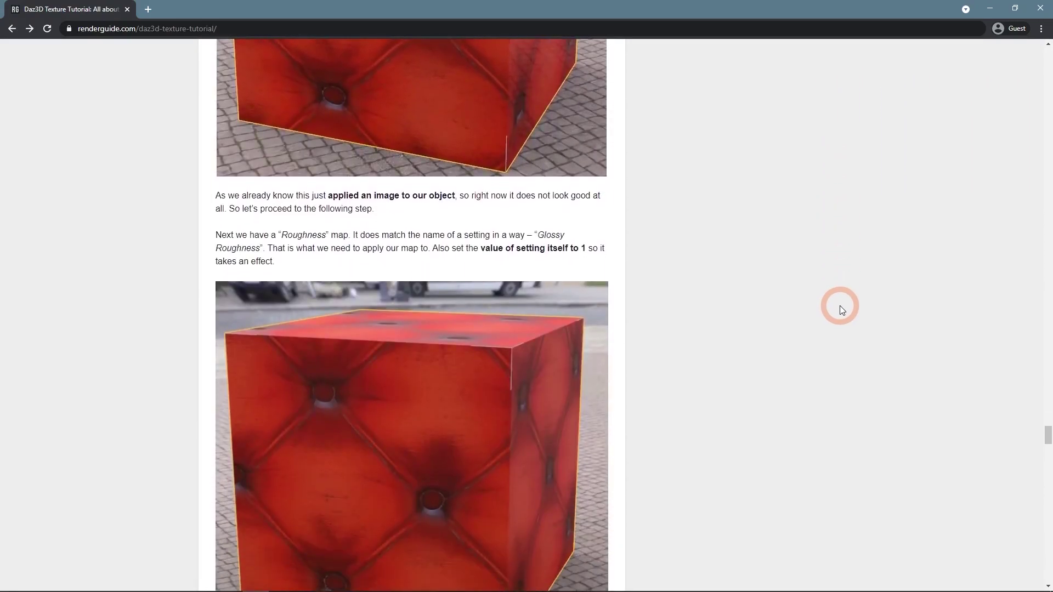
scroll(842, 310, "down", 20)
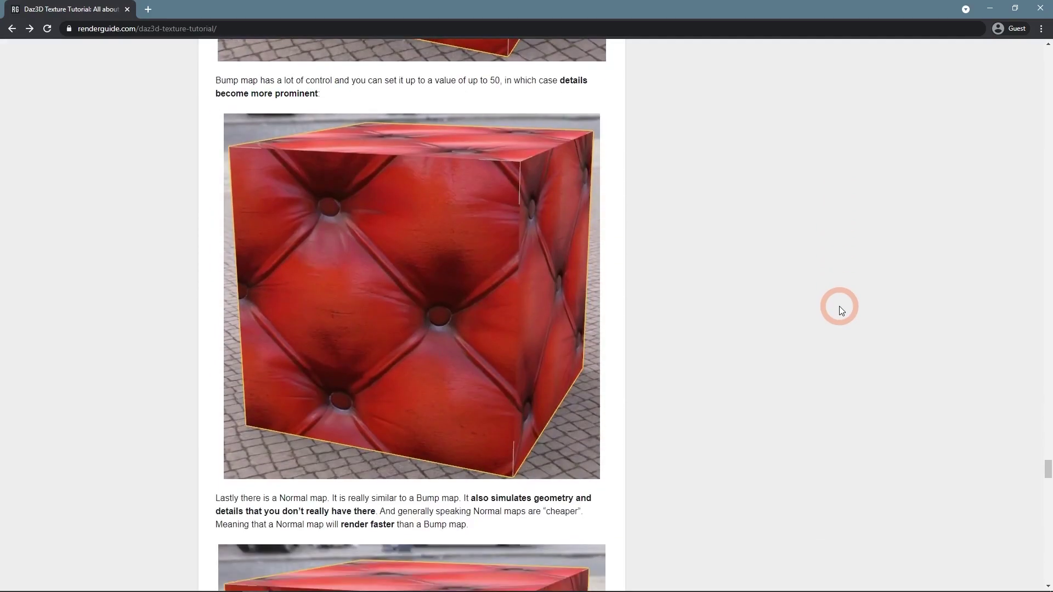
scroll(840, 307, "down", 20)
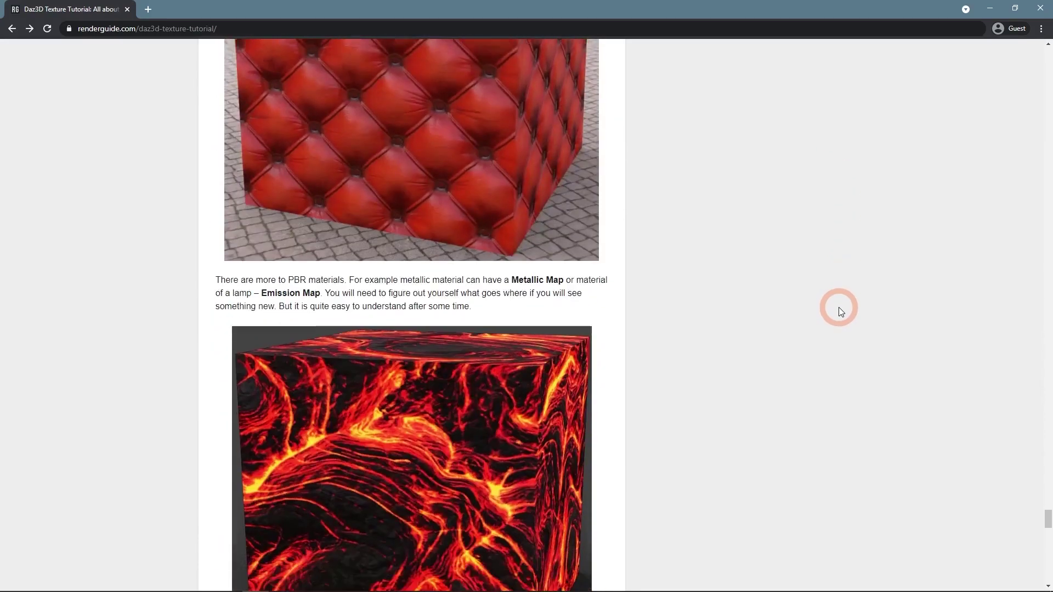
scroll(840, 311, "down", 8)
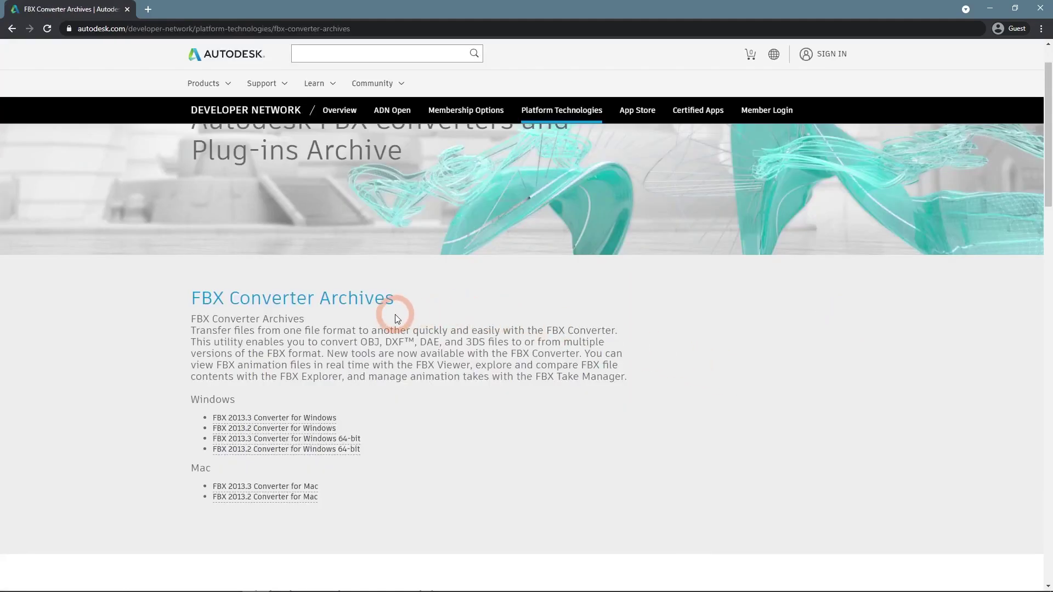
left_click_drag(394, 302, 181, 303)
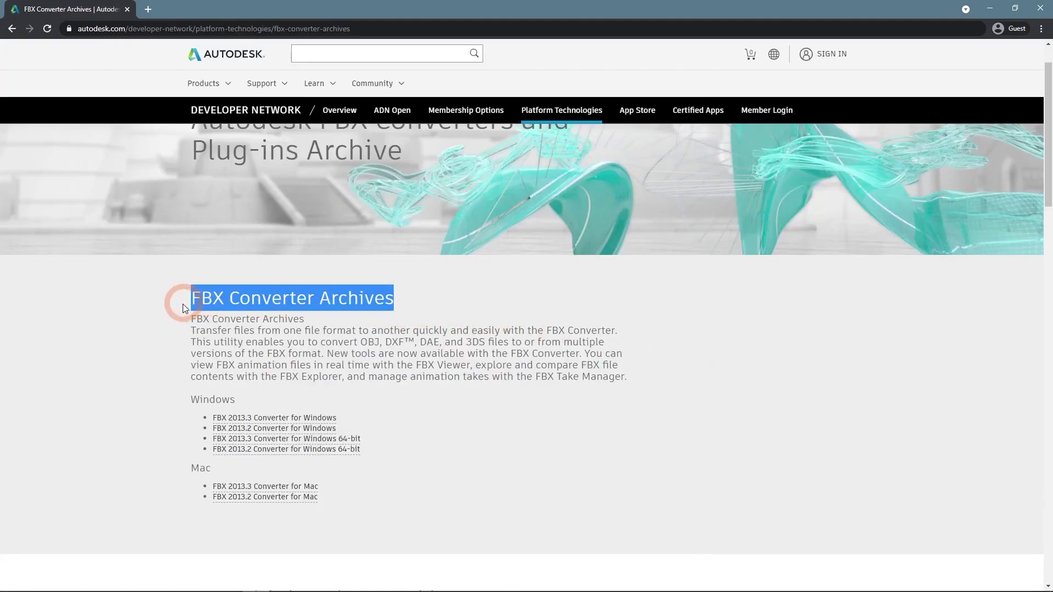
left_click(178, 317)
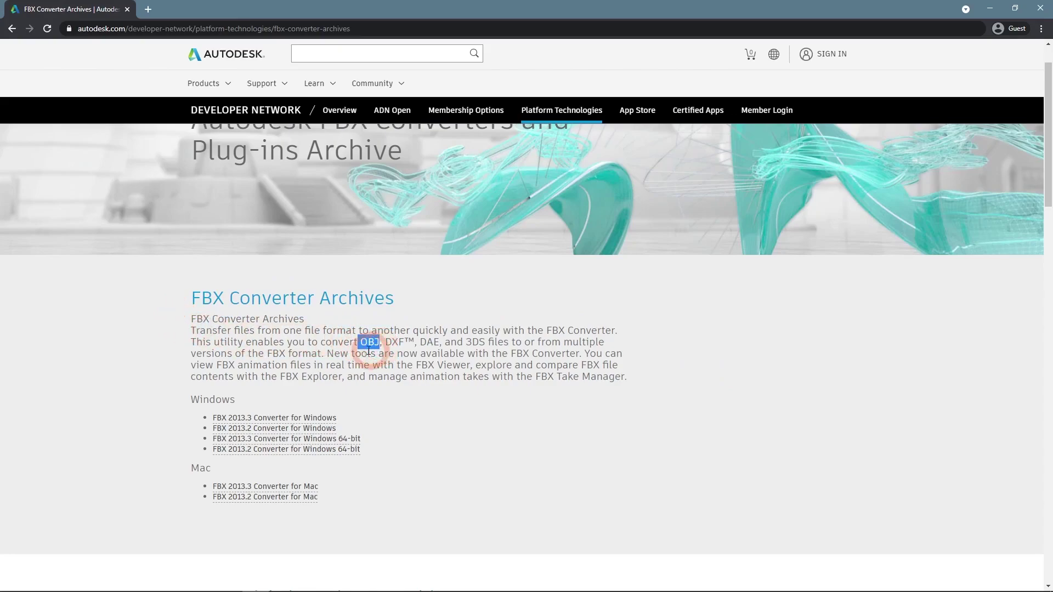
left_click_drag(273, 354, 304, 355)
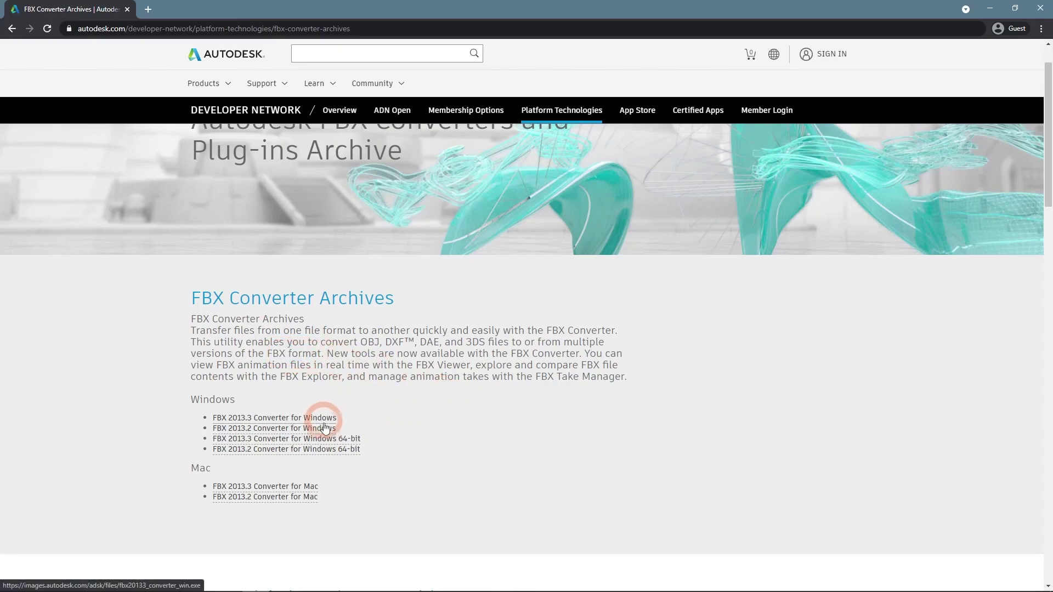
scroll(383, 472, "down", 3)
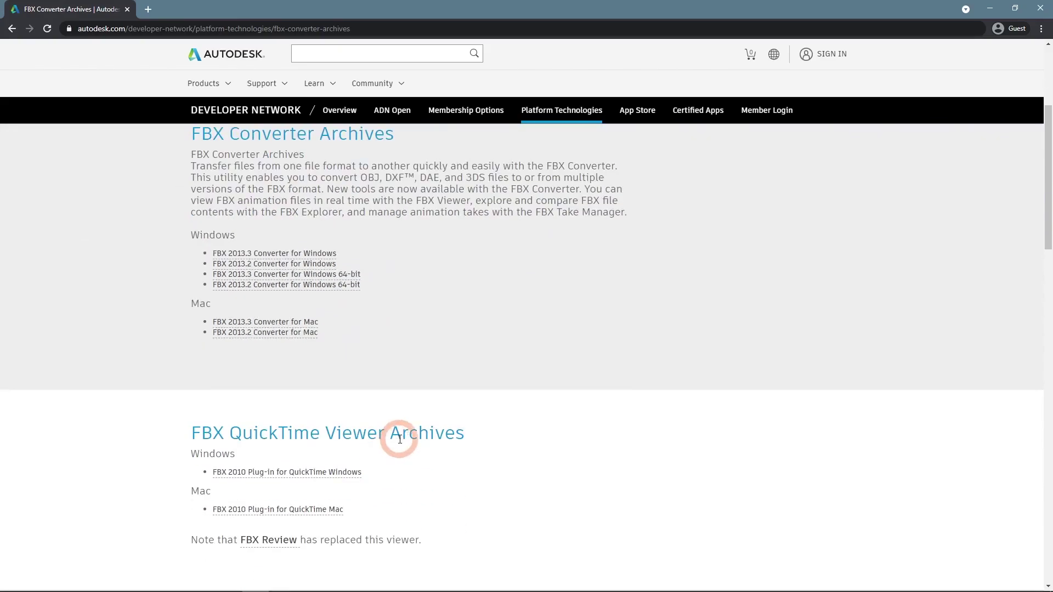
scroll(417, 442, "up", 3)
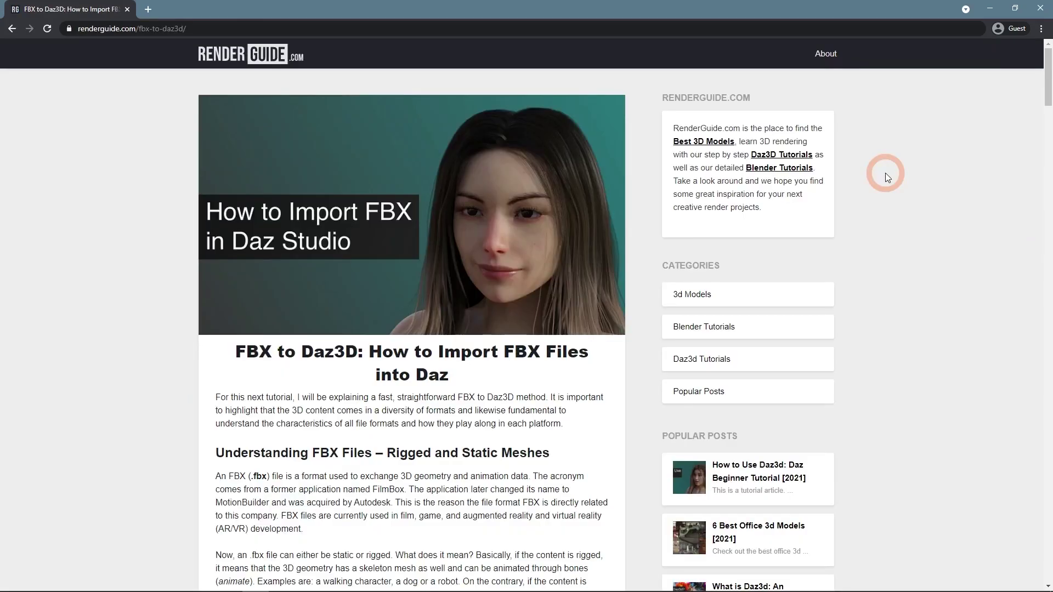
- Scroll the FBX to Daz3D article down to its Common Issues and Problems section
scroll(884, 173, "down", 2)
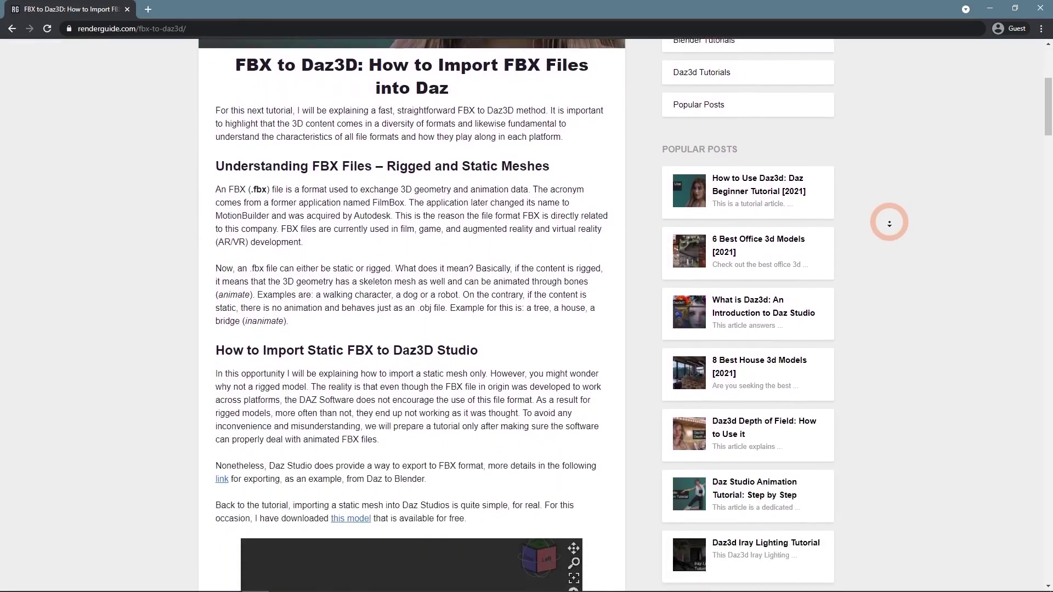